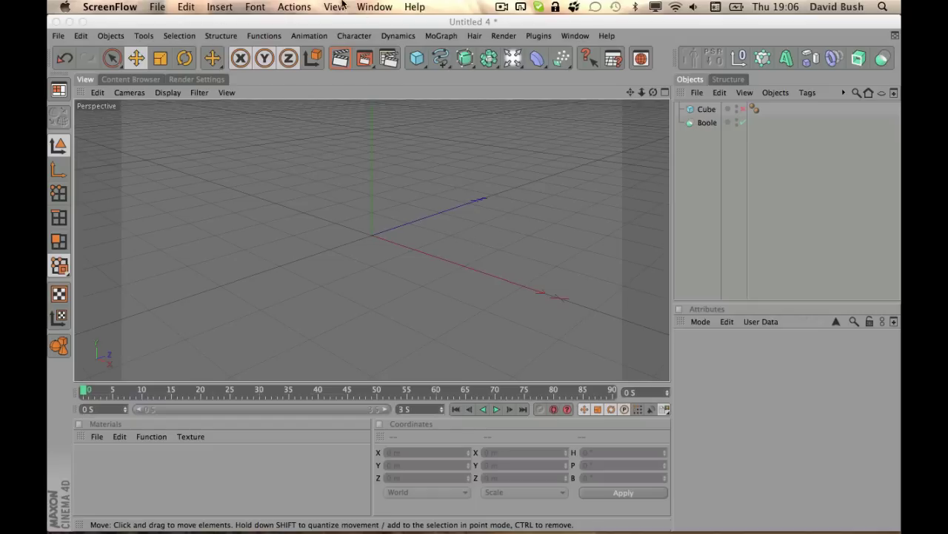
Enable the Cube so it shows in the scene.
left_click(704, 126)
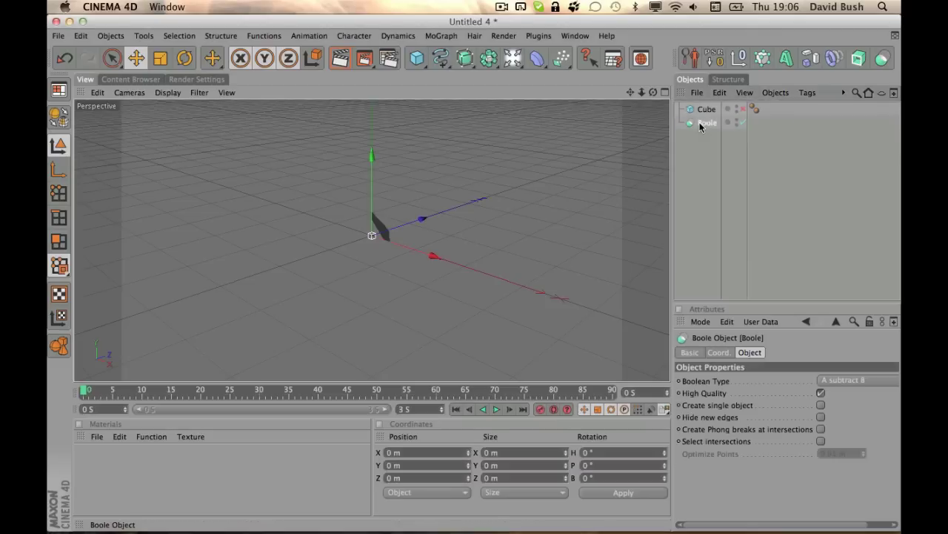
left_click(713, 156)
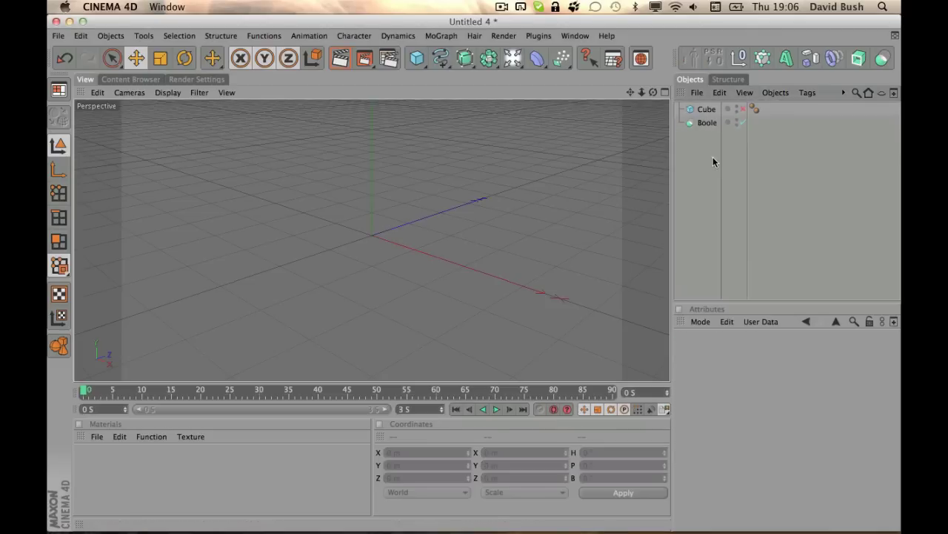
left_click(738, 108)
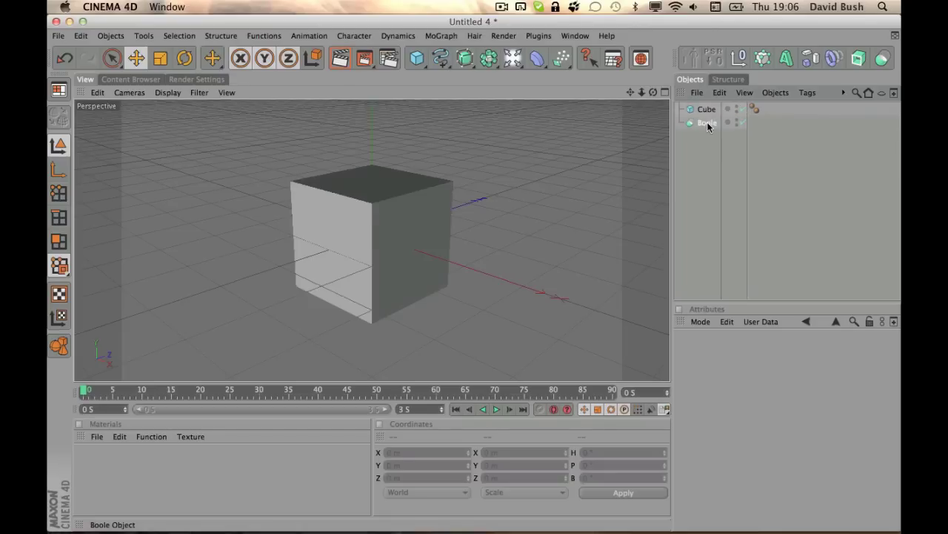
left_click(707, 123)
left_click(710, 151)
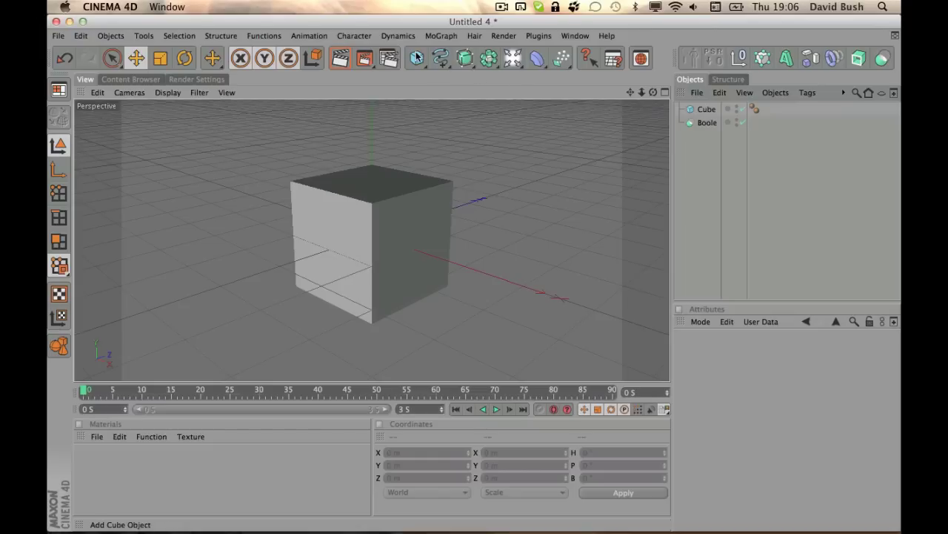
Add a Sphere primitive to the scene alongside the Cube.
left_click(704, 112)
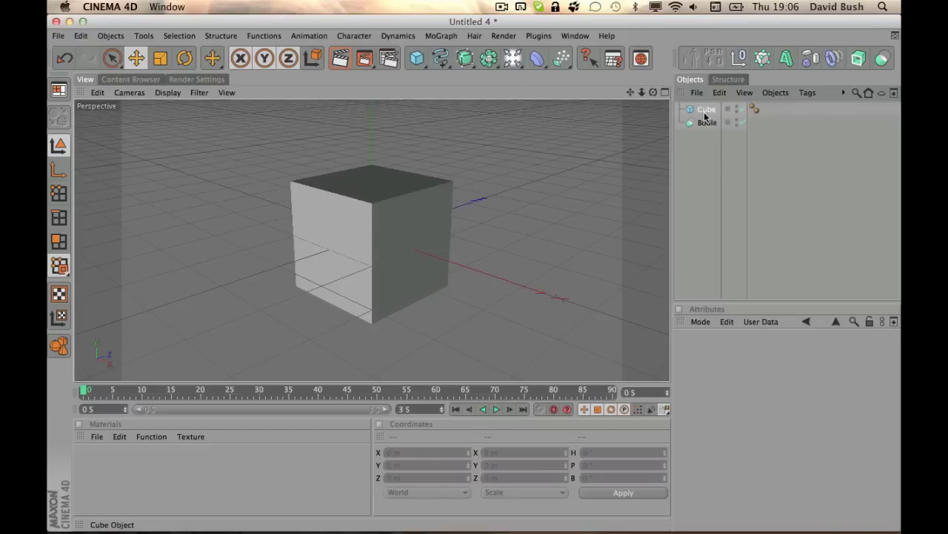
left_click(700, 145)
left_click_drag(413, 59, 604, 95)
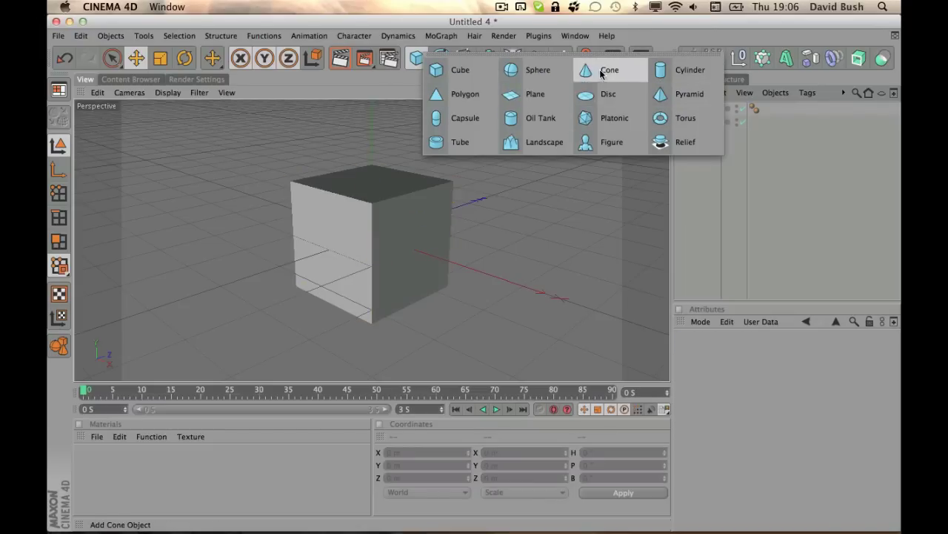
left_click(528, 72)
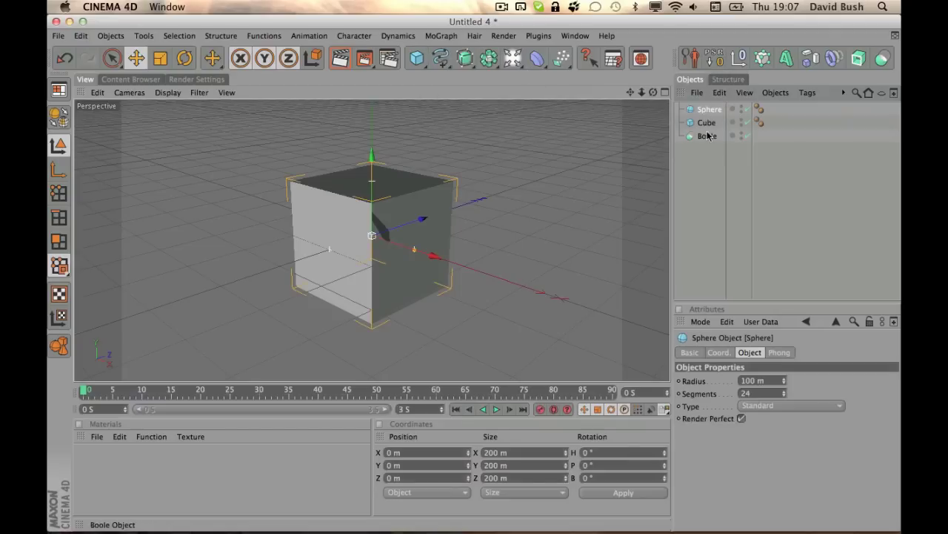
Nest the Sphere and the Cube together inside the Boole object as its children.
left_click(707, 125)
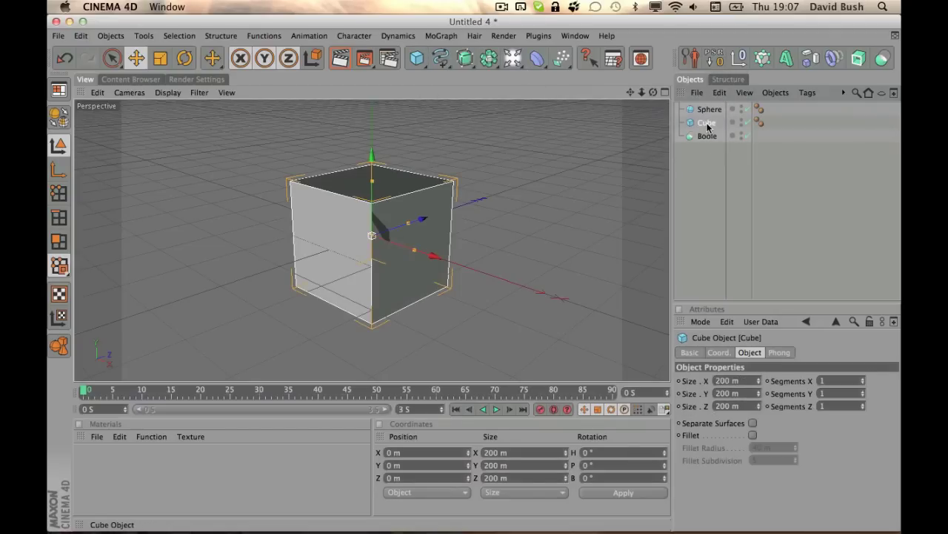
left_click(712, 161)
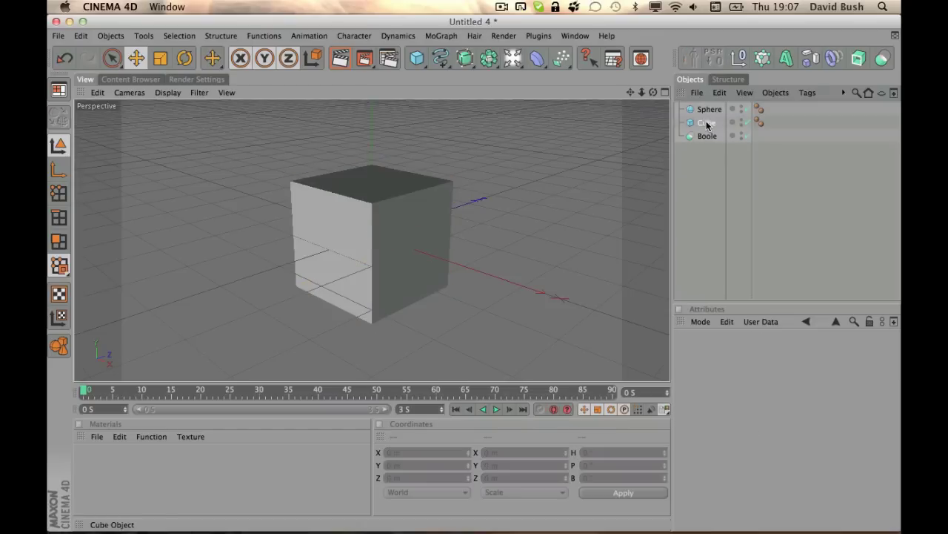
left_click(707, 126)
left_click(705, 109, "shift")
left_click_drag(705, 109, 708, 137)
left_click(706, 123)
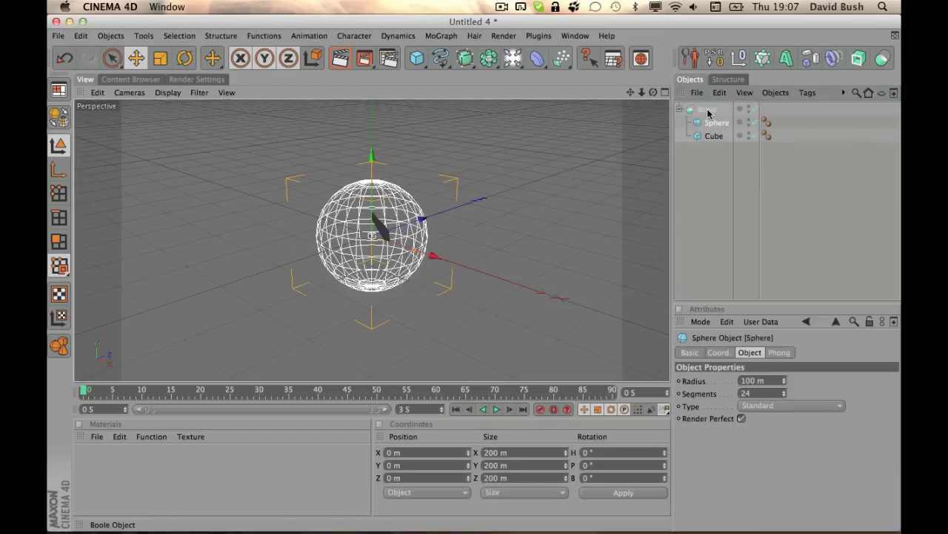
Examine the Boole object's Boolean Type setting and the order of its Sphere and Cube children.
left_click(706, 109)
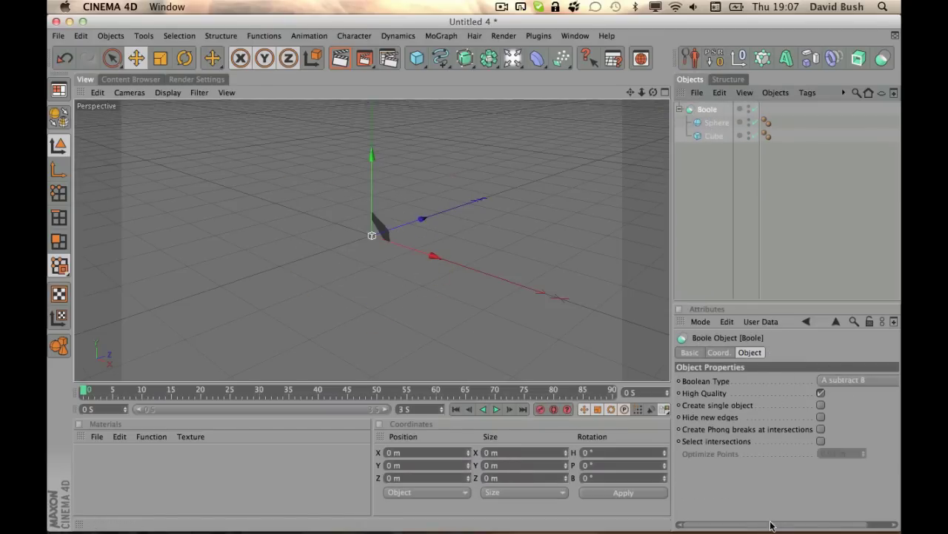
left_click_drag(771, 524, 858, 526)
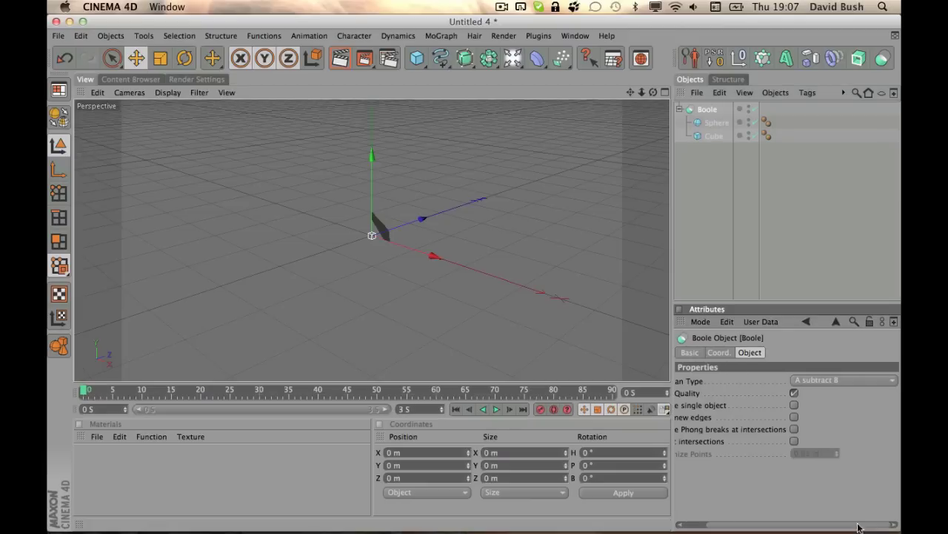
left_click(815, 379)
left_click(827, 381)
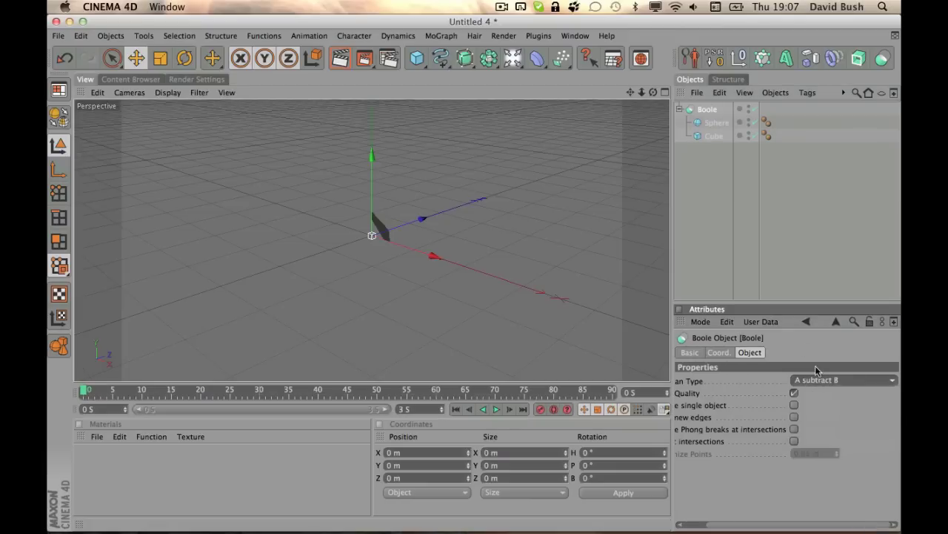
left_click(711, 217)
left_click(713, 123)
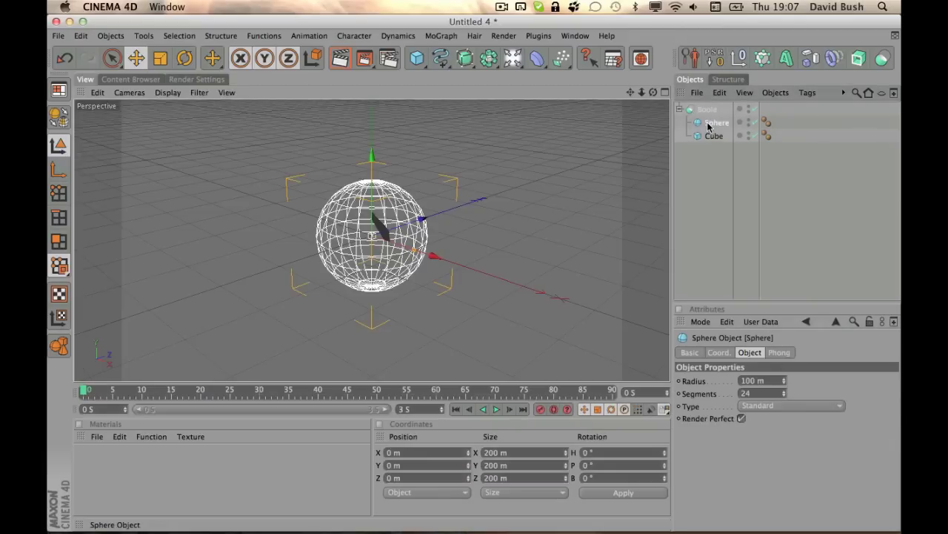
left_click(715, 137)
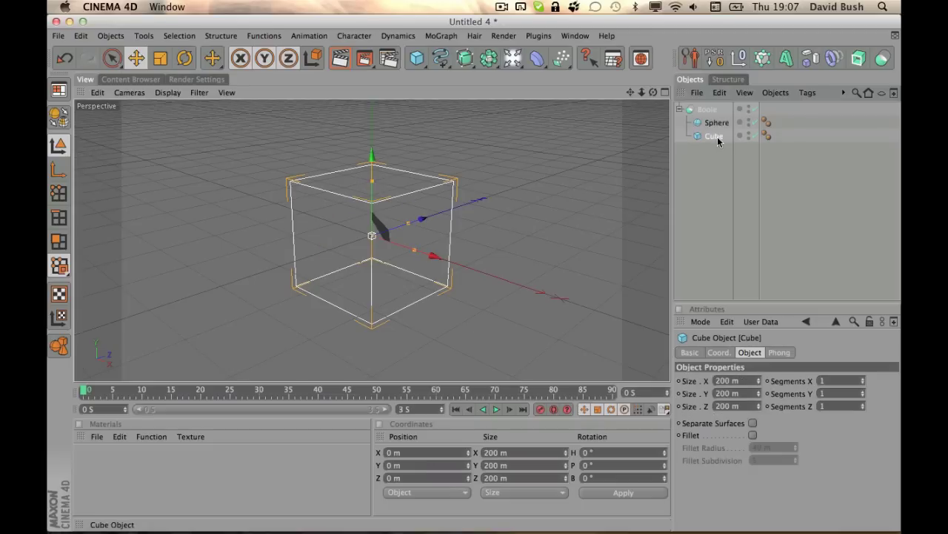
left_click(715, 125)
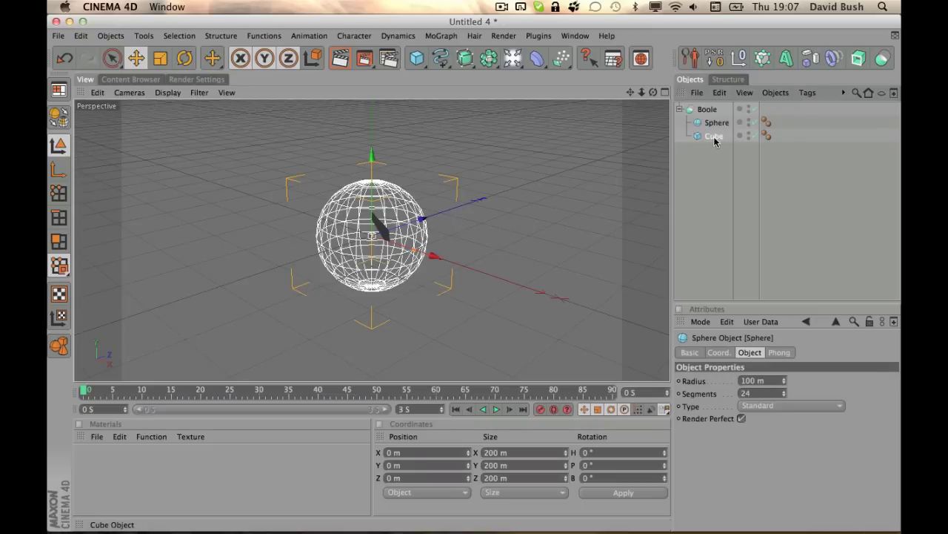
Reorder the Boole's children so the Cube comes above the Sphere.
left_click(716, 145)
left_click(715, 139)
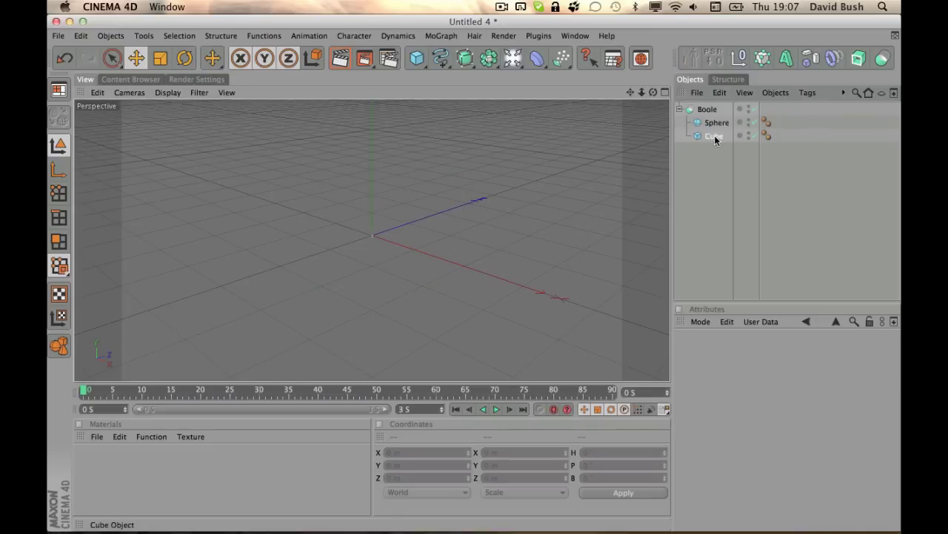
left_click_drag(715, 139, 713, 117)
left_click(713, 145)
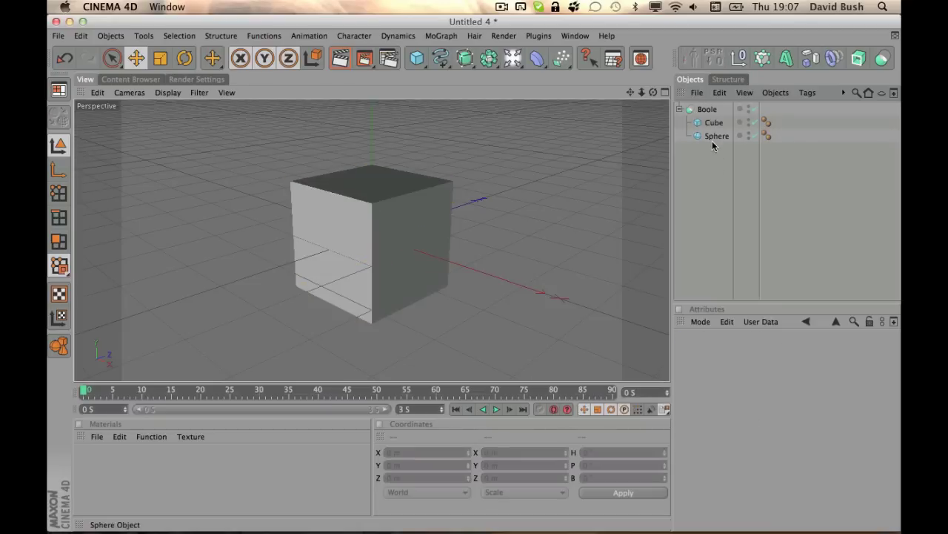
Move the Sphere to about Y 79 m and Z -104 m so it cuts into the cube's upper edge.
left_click(714, 138)
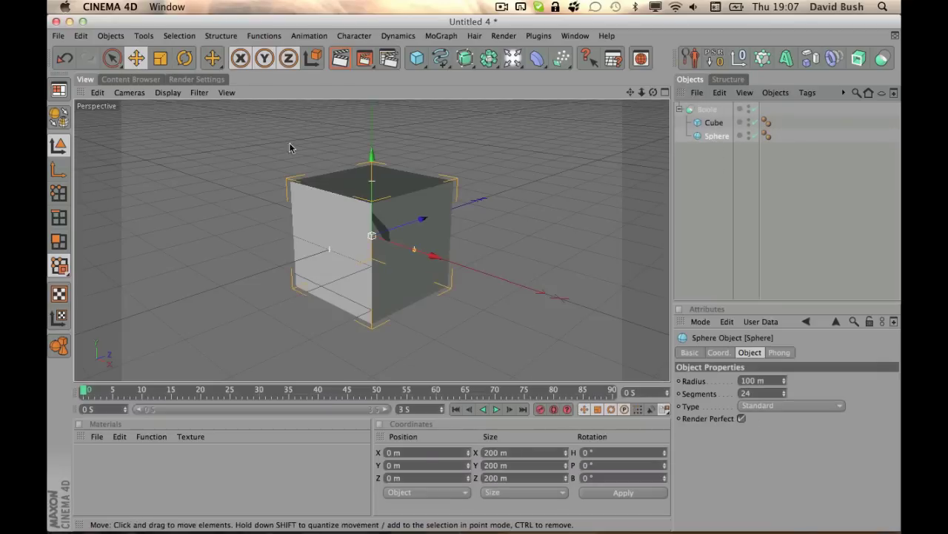
left_click_drag(256, 222, 257, 223, "alt")
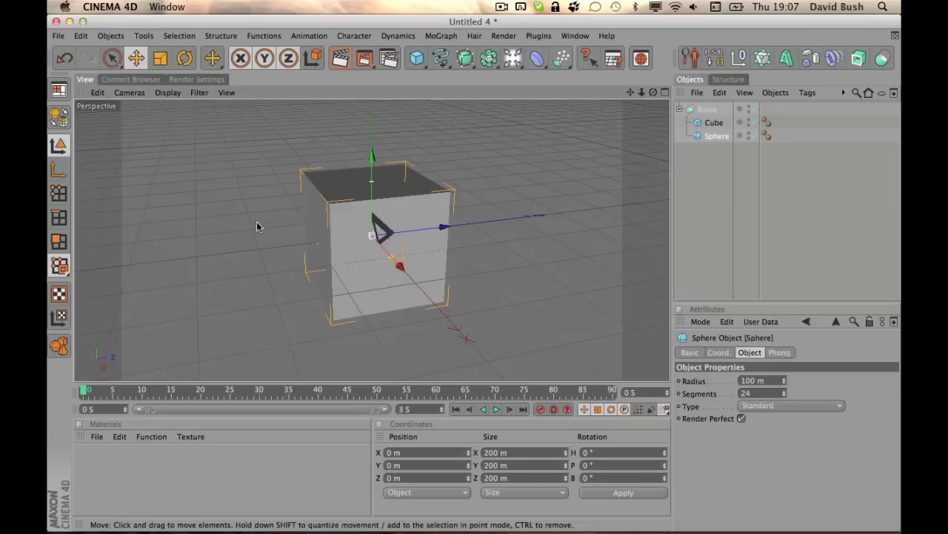
left_click_drag(377, 231, 323, 195)
left_click(714, 189)
left_click_drag(496, 179, 585, 180, "alt")
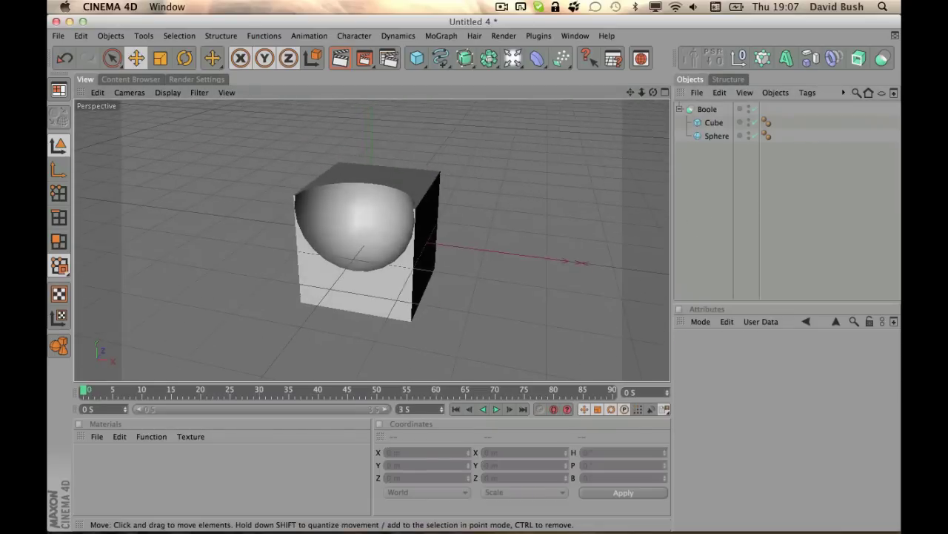
left_click_drag(474, 195, 502, 195, "alt")
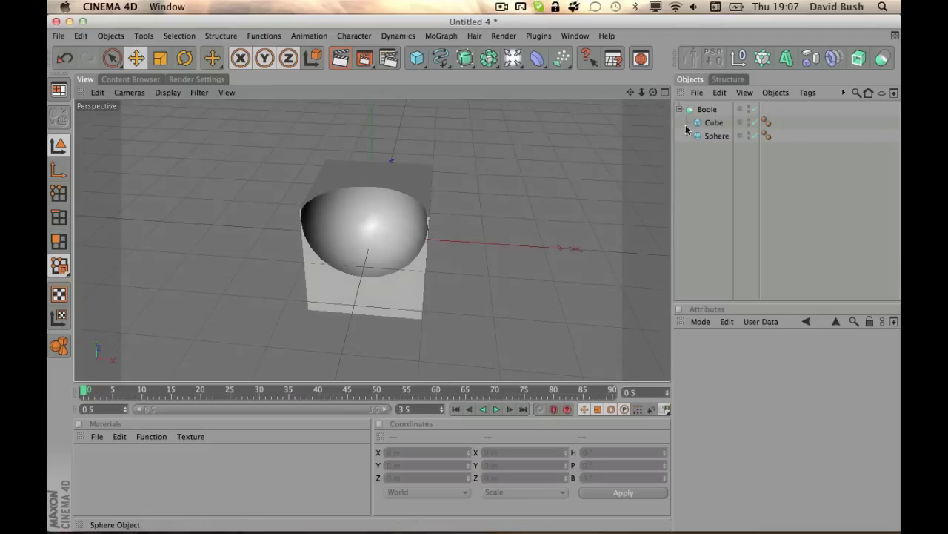
Increase the Sphere's segments to 36 to smooth the cut in the cube.
left_click(715, 135)
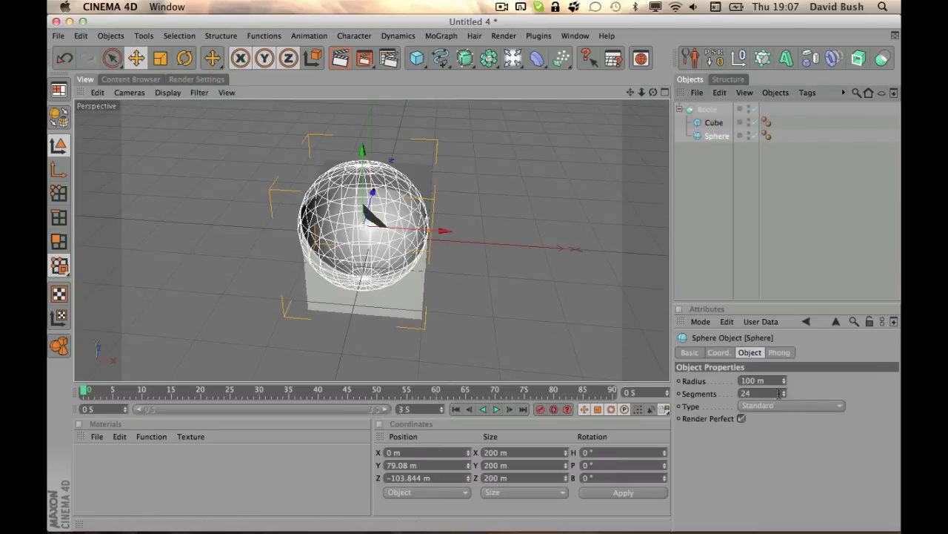
left_click_drag(784, 393, 785, 393)
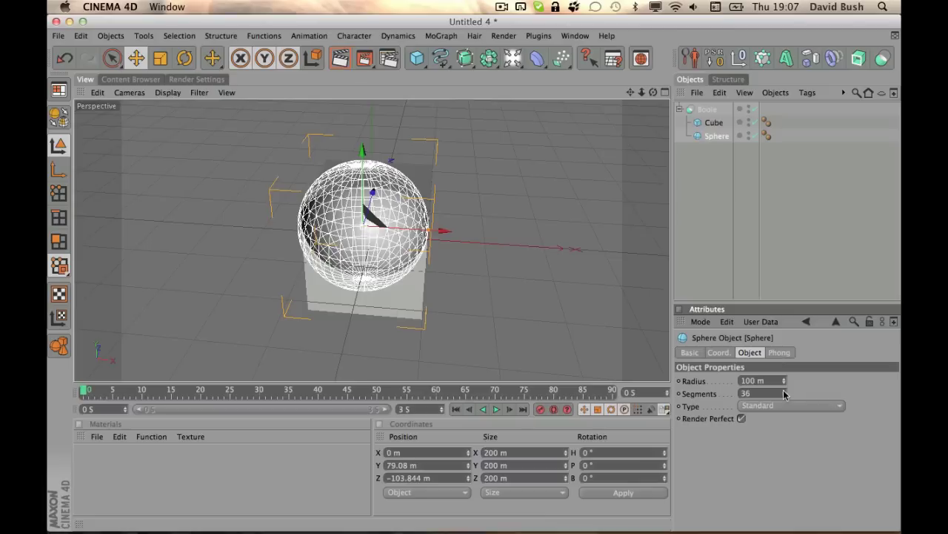
left_click(701, 192)
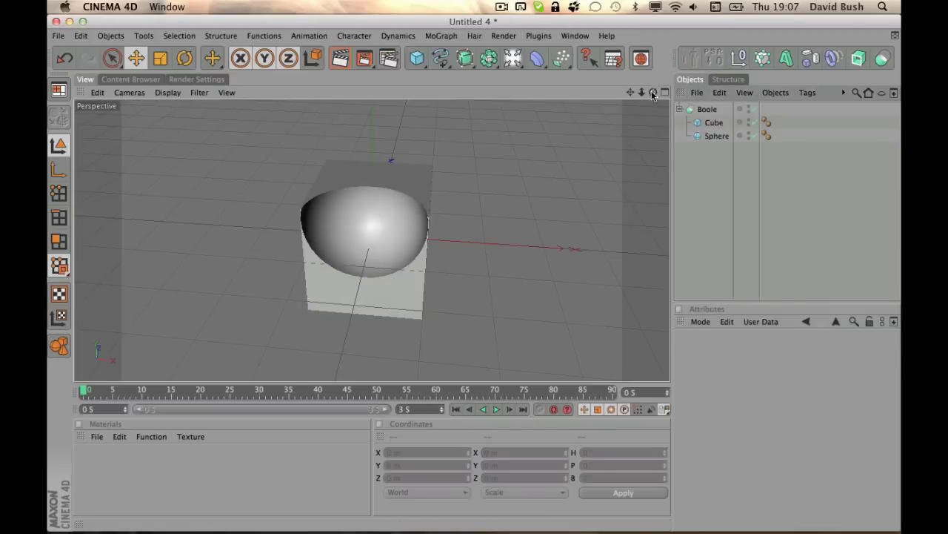
left_click_drag(653, 92, 615, 96)
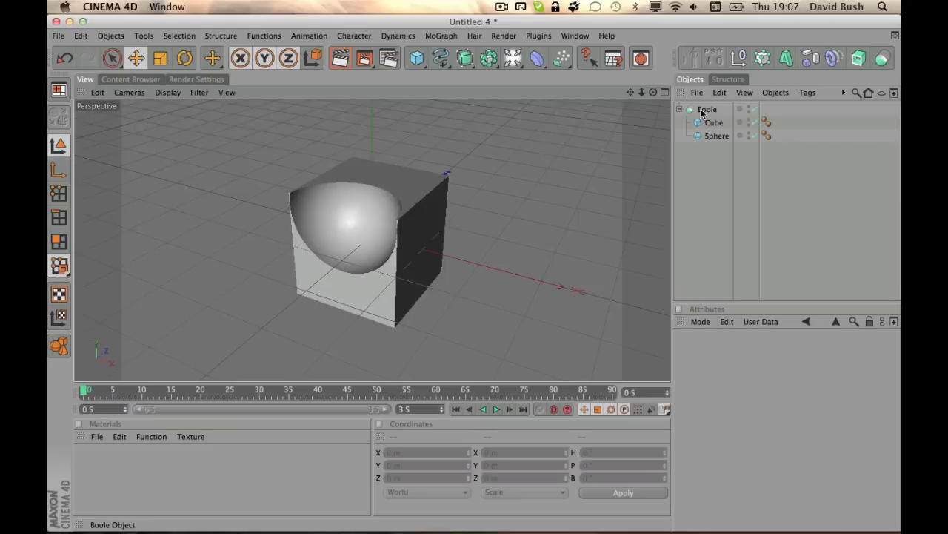
left_click(704, 110)
left_click(712, 161)
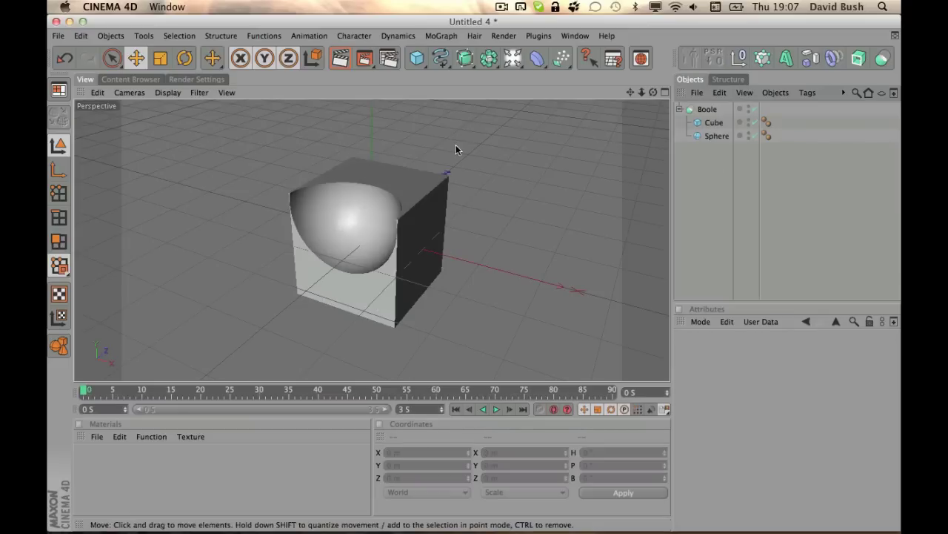
Switch to the open Wall-e Style Robot.c4d document.
left_click(575, 36)
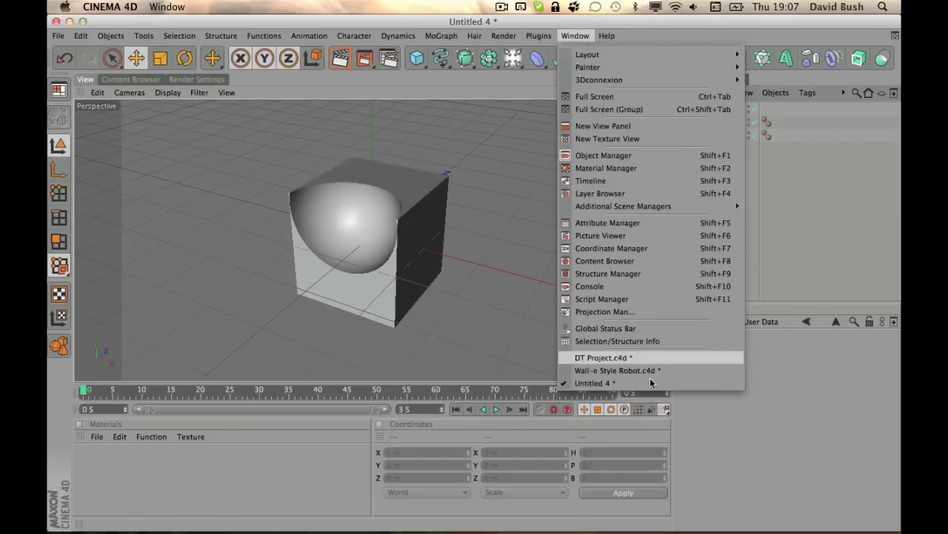
left_click(618, 369)
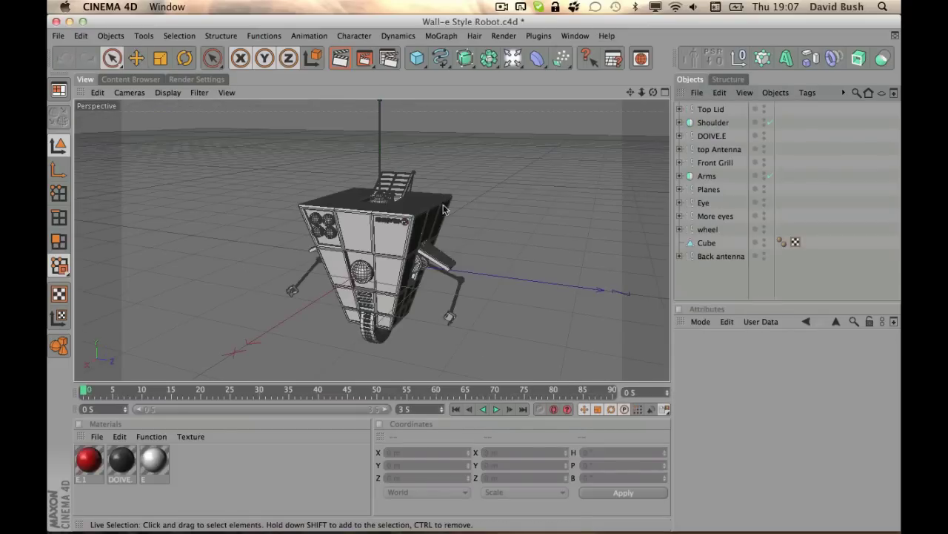
Switch to Chrome to examine the YouTube channel page and its robot background artwork, then return to Cinema 4D.
key("F3")
left_click(212, 126)
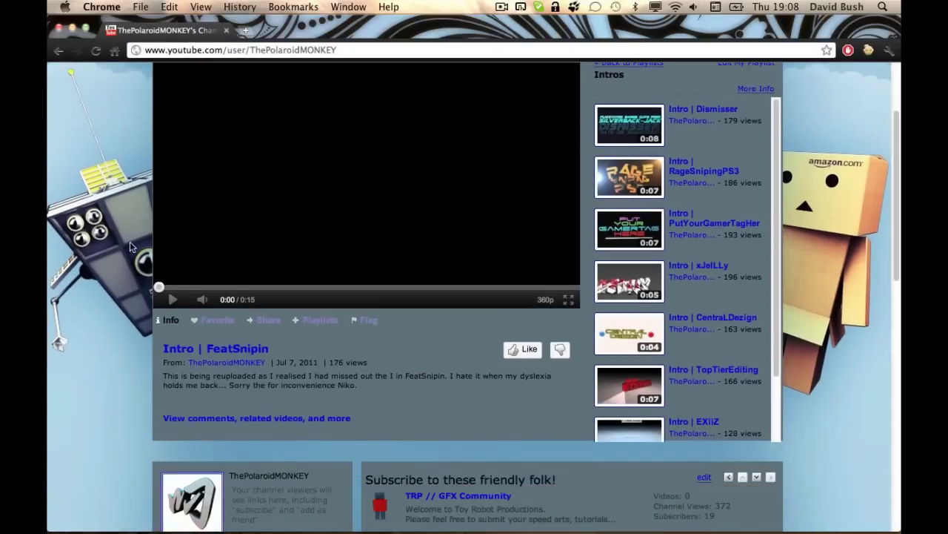
scroll(118, 256, "up", 2)
scroll(114, 262, "down", 4)
scroll(114, 246, "up", 4)
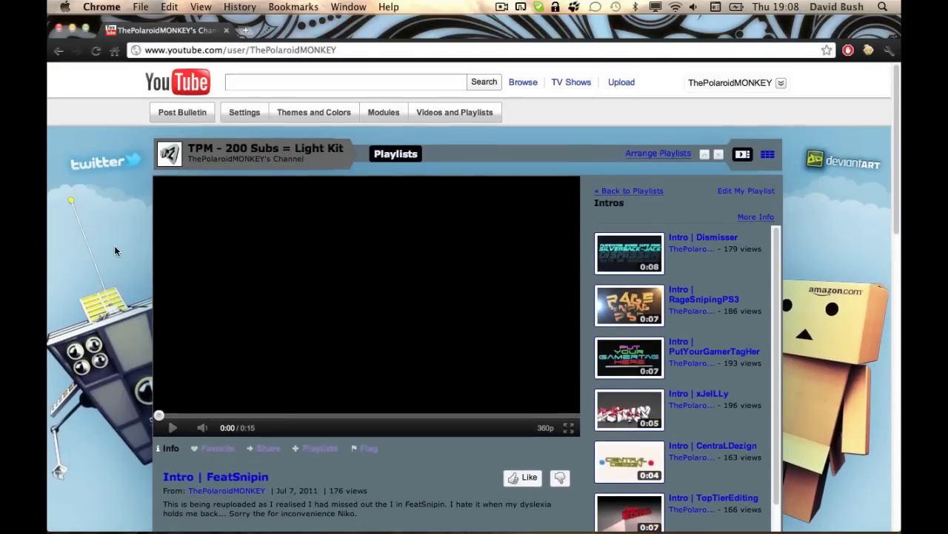
scroll(115, 250, "down", 2)
key("super+minus")
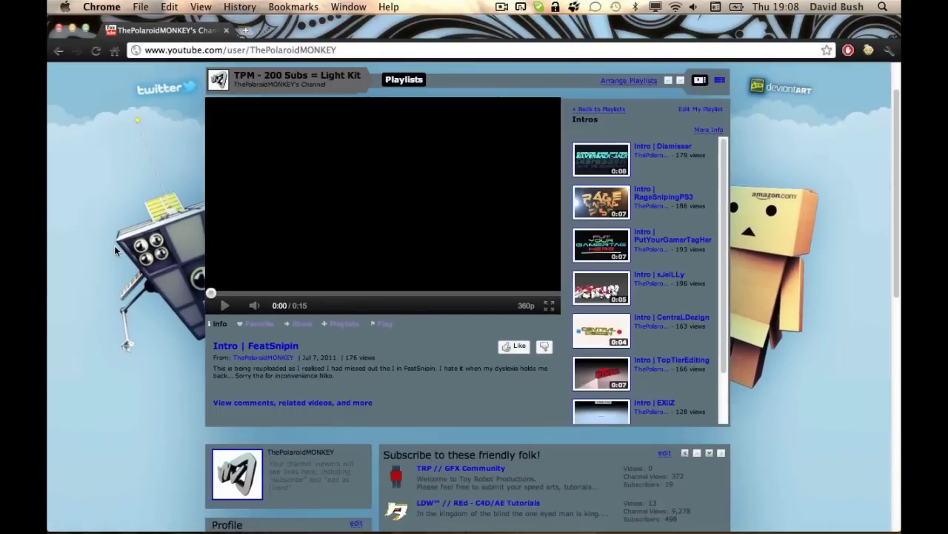
scroll(186, 252, "down", 4)
scroll(183, 252, "down", 10)
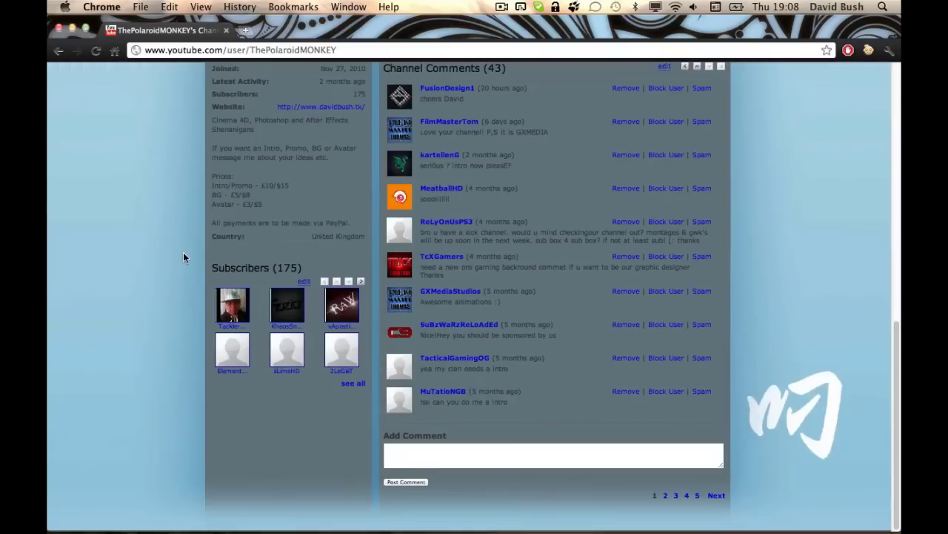
scroll(186, 251, "up", 15)
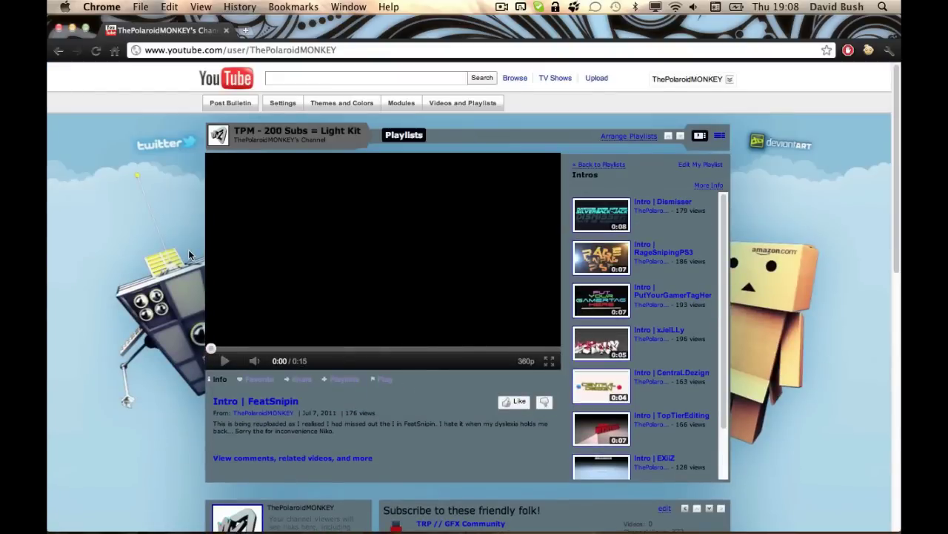
key("super+Tab")
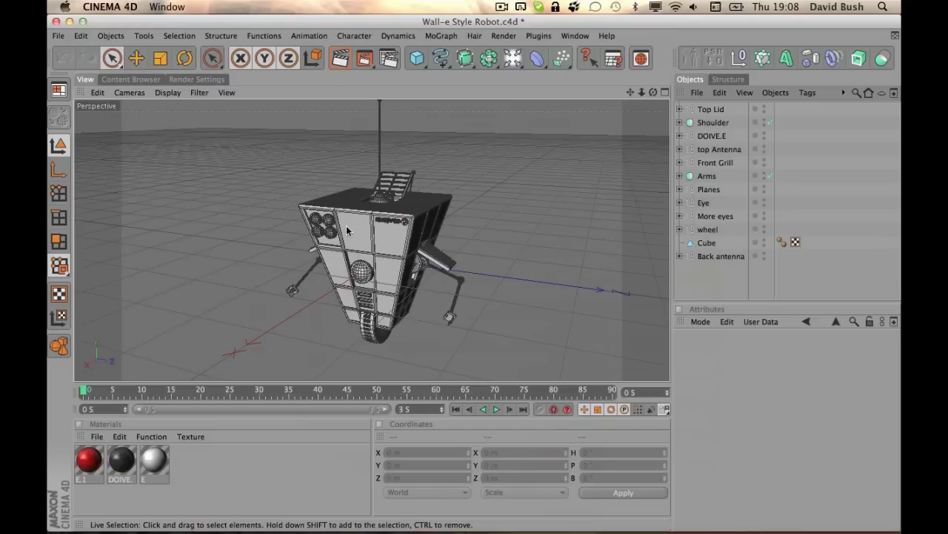
Examine the robot's front panels, round eyes and DOIVE-E lettering up close and from a distance.
scroll(346, 221, "up", 10)
scroll(351, 222, "down", 4)
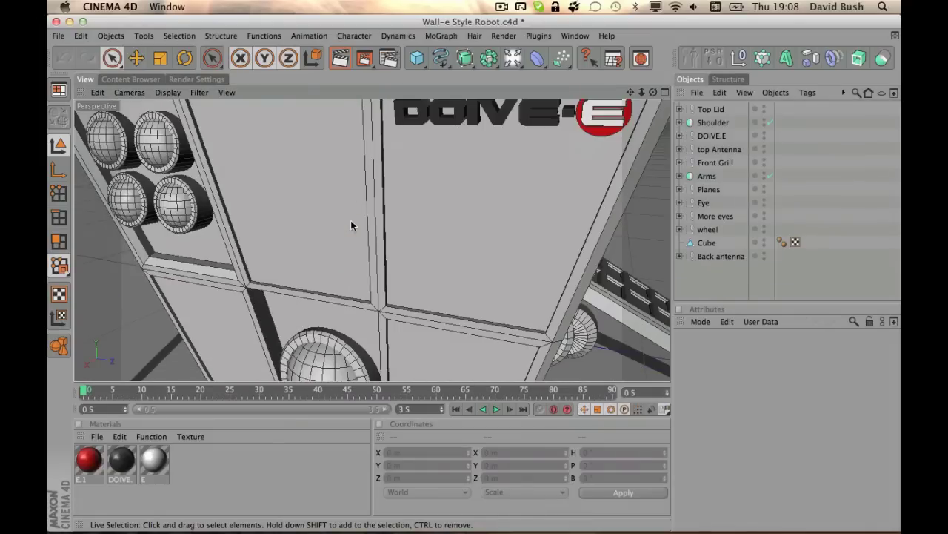
middle_click_drag(351, 222, 311, 318, "alt")
mouse_move(311, 318)
left_mouse_down("alt")
mouse_move(254, 345)
mouse_move(273, 314)
mouse_move(315, 312)
left_mouse_up("alt")
scroll(480, 274, "down", 10)
scroll(389, 238, "down", 3)
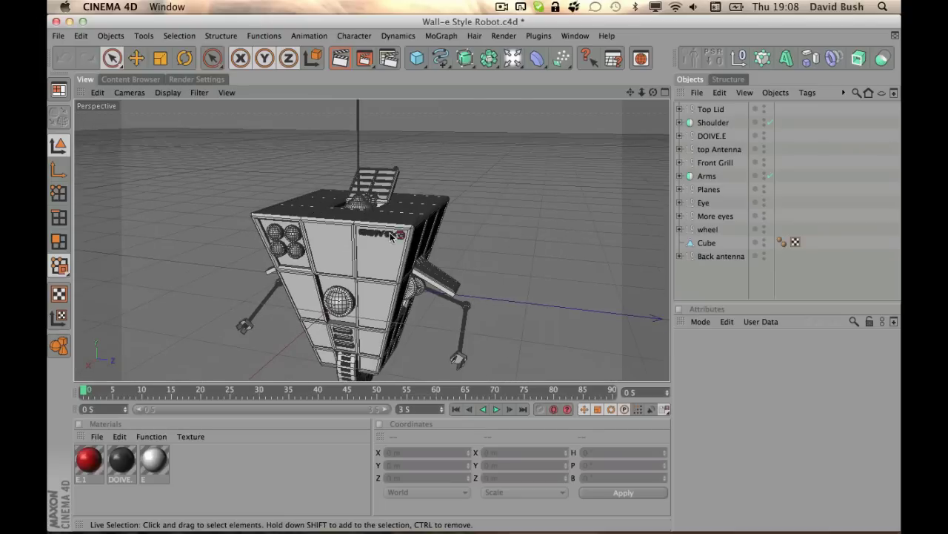
left_click_drag(416, 247, 467, 206, "alt")
Examine the robot's body, underside, wheel, front grill and arms from several angles.
left_click(412, 286)
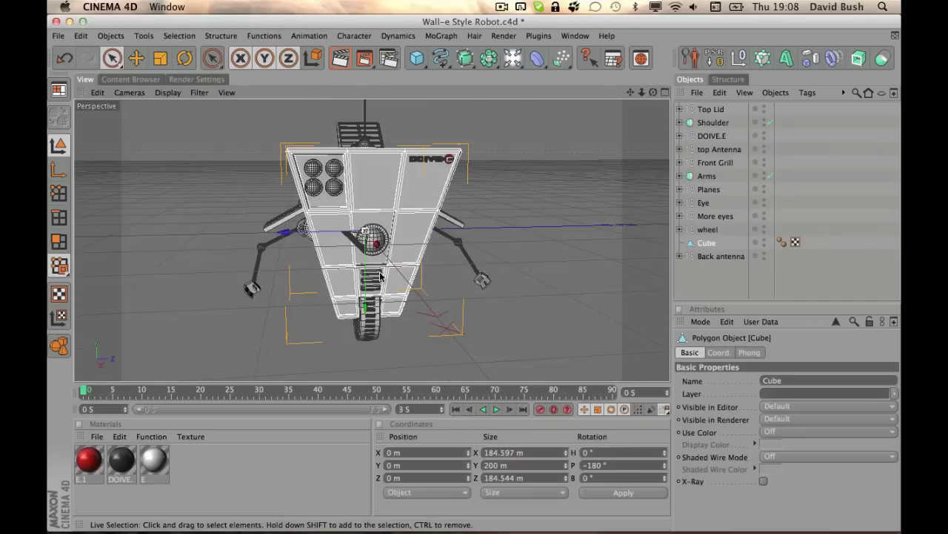
left_click_drag(412, 286, 378, 223, "alt")
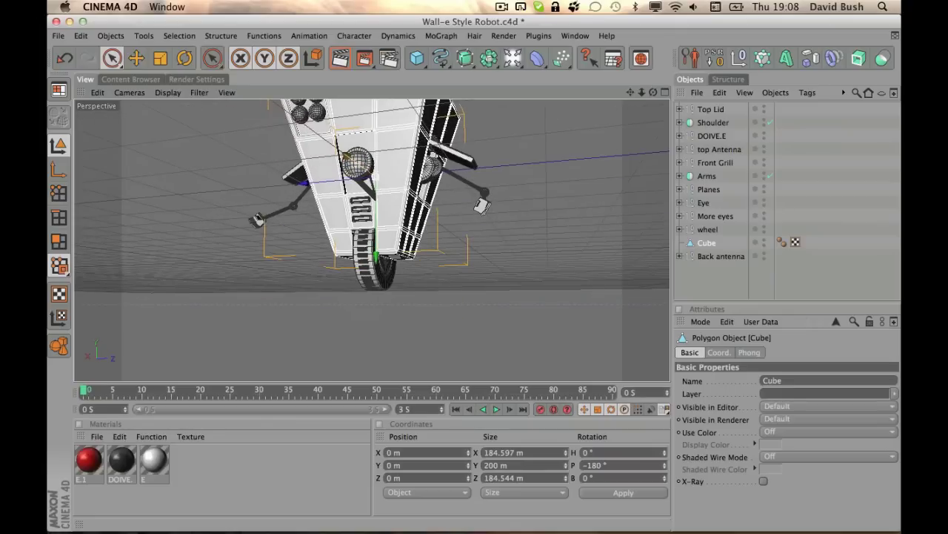
left_click(703, 285)
left_click_drag(478, 205, 386, 206, "alt")
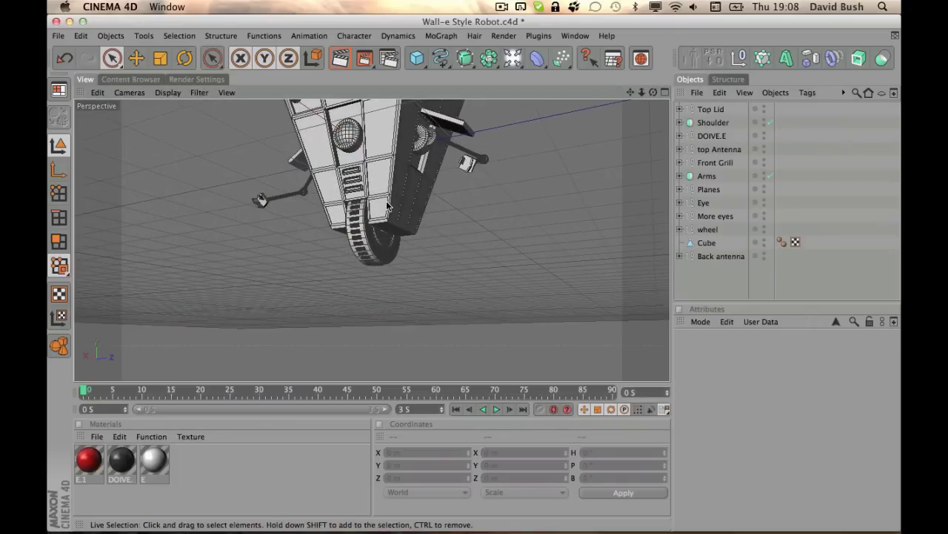
scroll(387, 206, "up", 8)
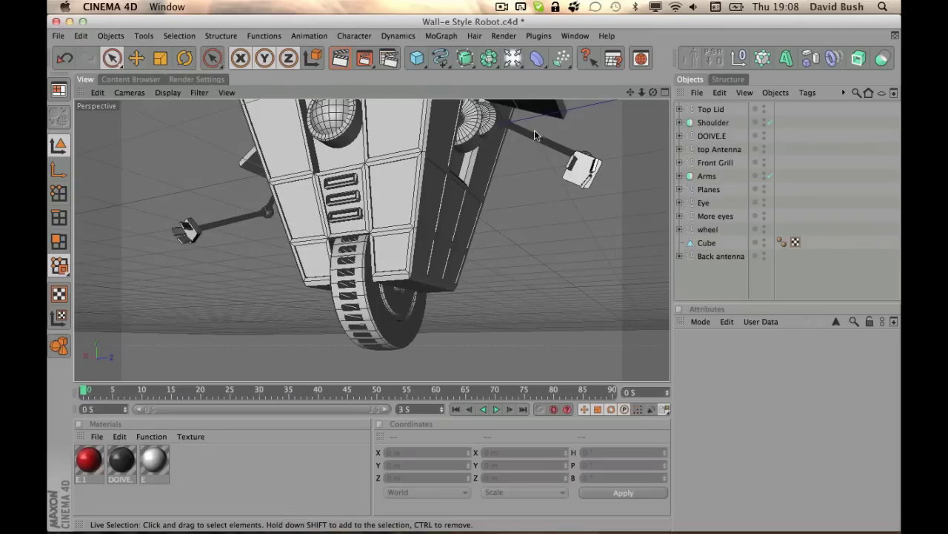
left_click_drag(507, 260, 563, 348, "alt")
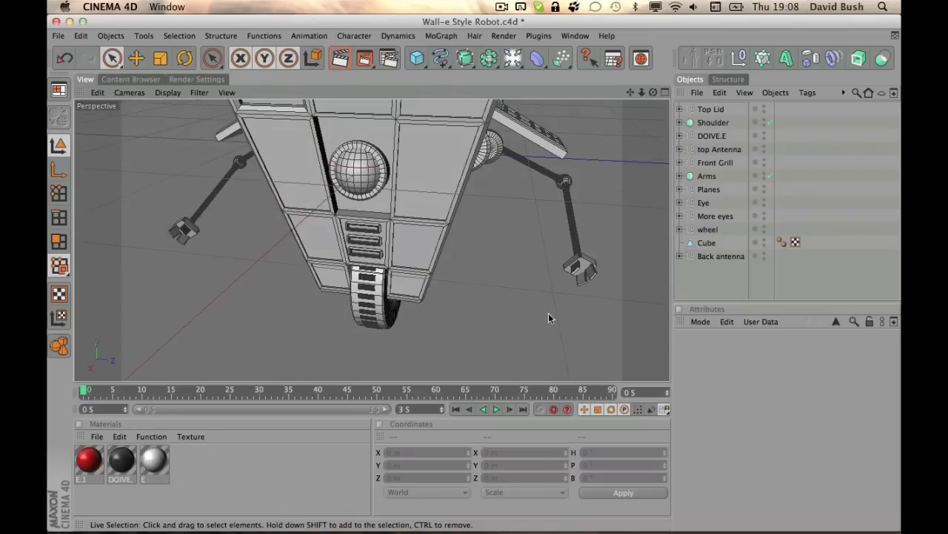
middle_click_drag(548, 314, 581, 432, "alt")
left_click_drag(549, 313, 548, 221, "alt")
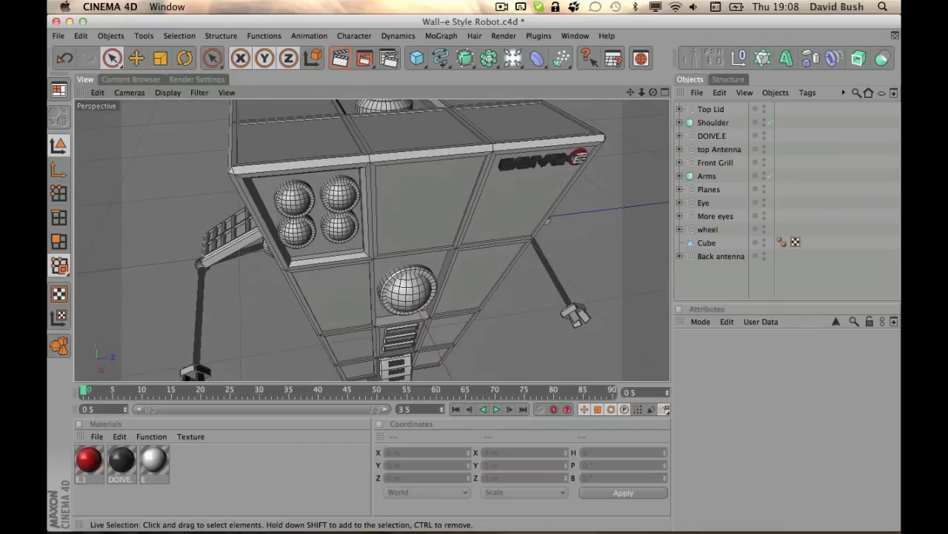
Switch to the open DT Project.c4d document to view the chair model.
left_click(575, 35)
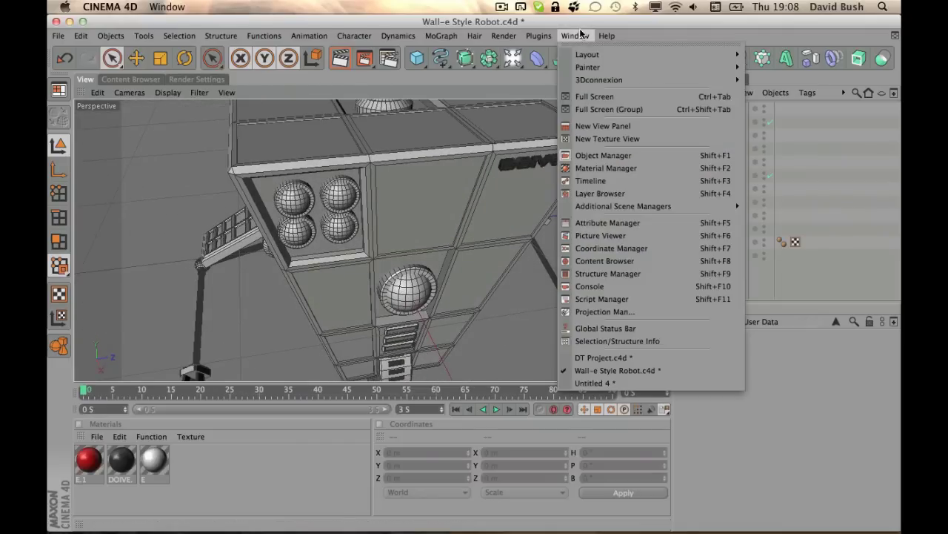
left_click(622, 358)
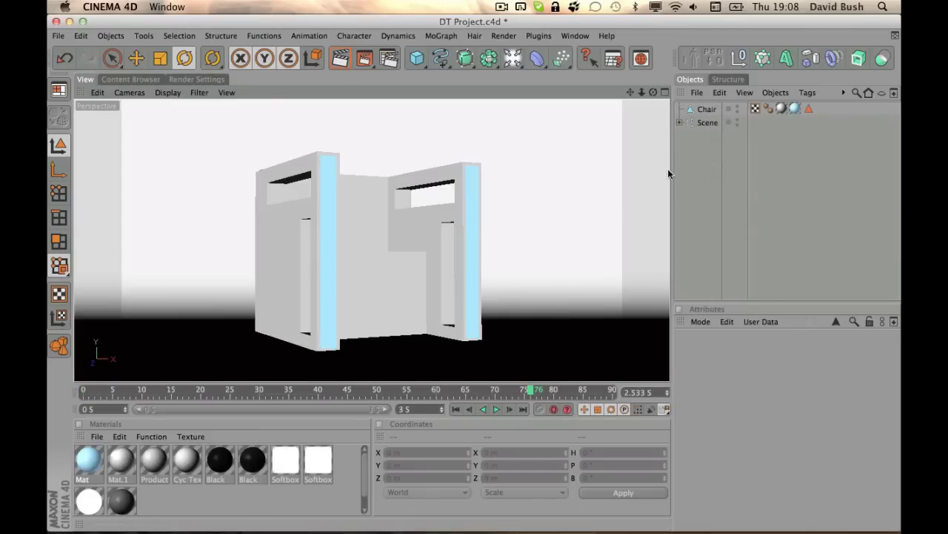
mouse_move(47, 3)
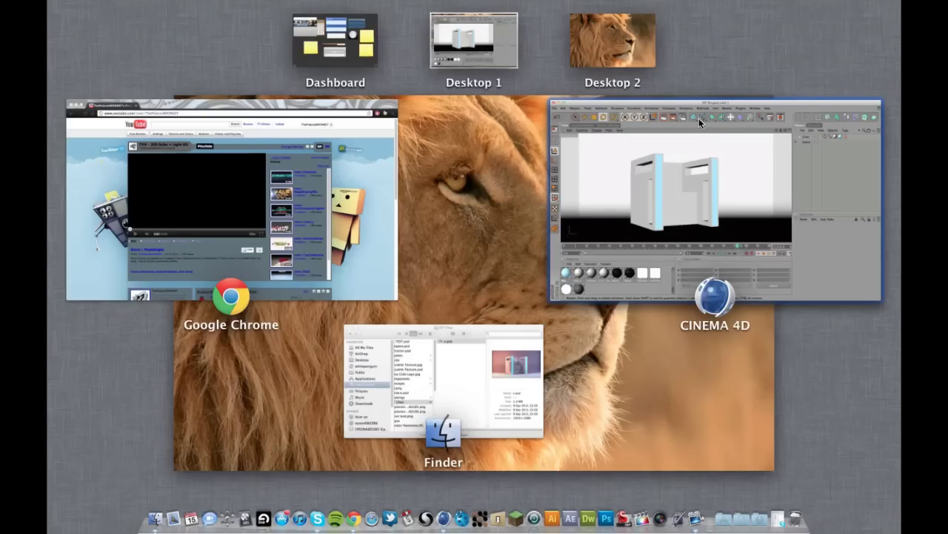
left_click(701, 122)
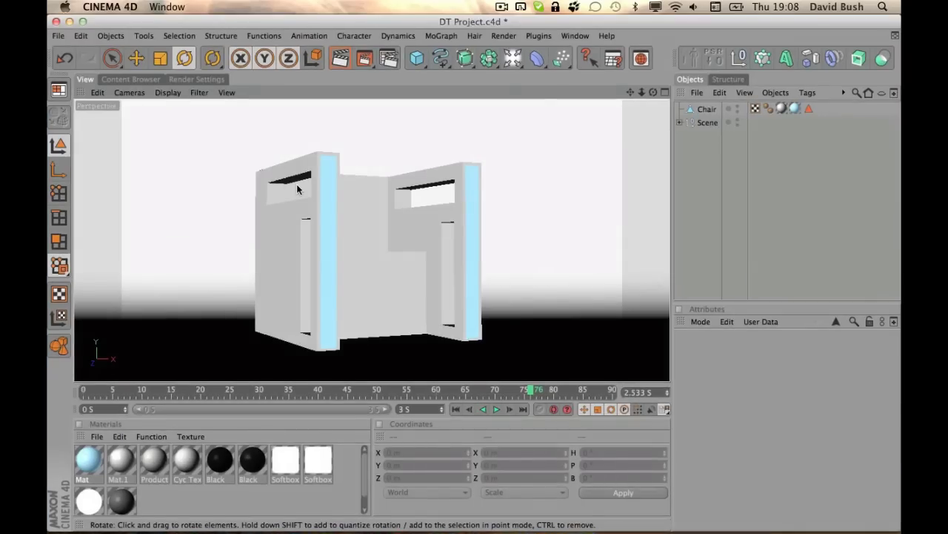
Create a new document and add a Cube and a Boole object.
key("super+n")
left_click(418, 58)
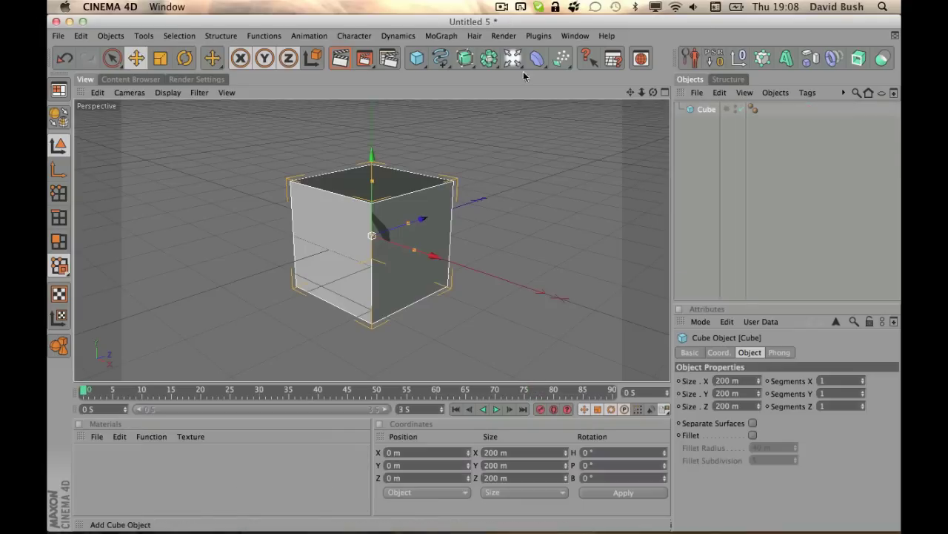
left_click(465, 57)
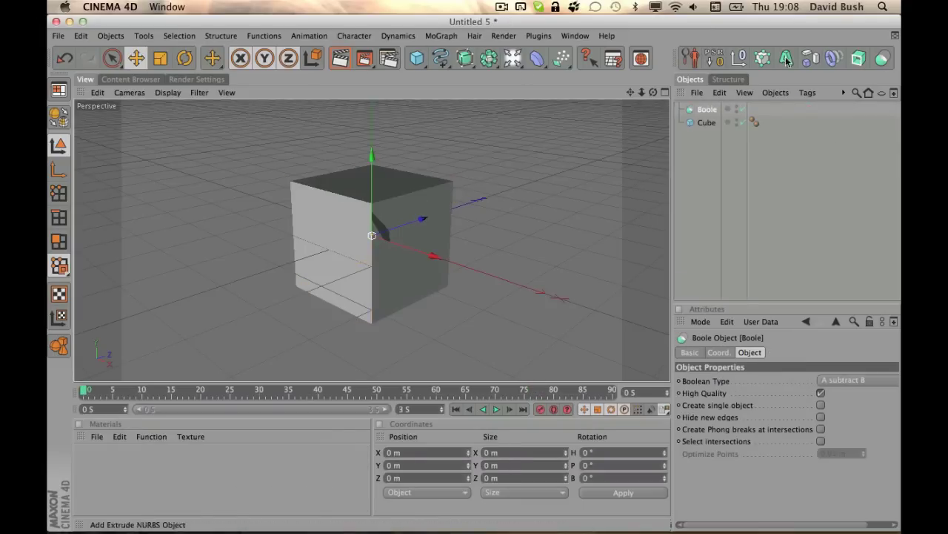
Add a second Cube and scale it uniformly down to about 102 m.
left_click(417, 58)
left_click(160, 57)
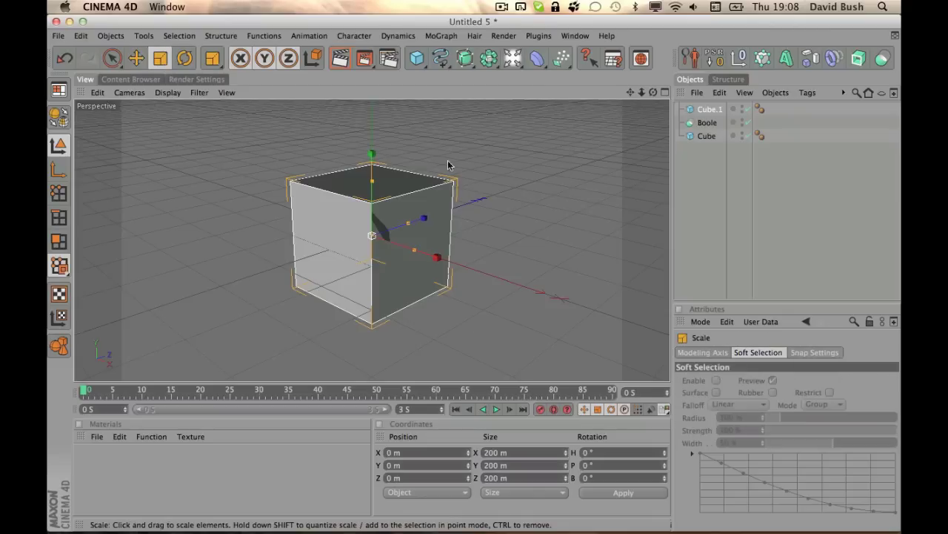
left_click_drag(448, 160, 376, 165)
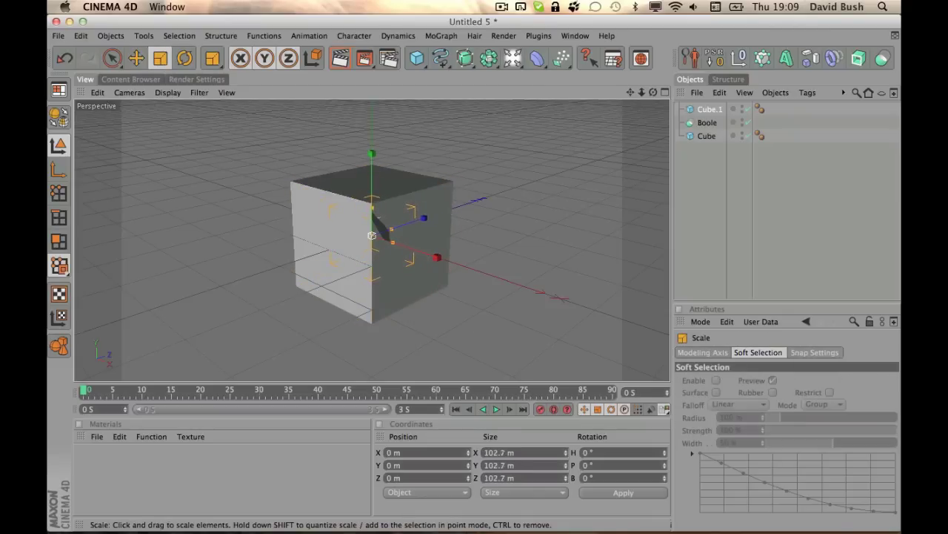
Nest both cubes under the Boole object, with Cube above Cube.1, so the small cube is subtracted.
double_click(707, 136)
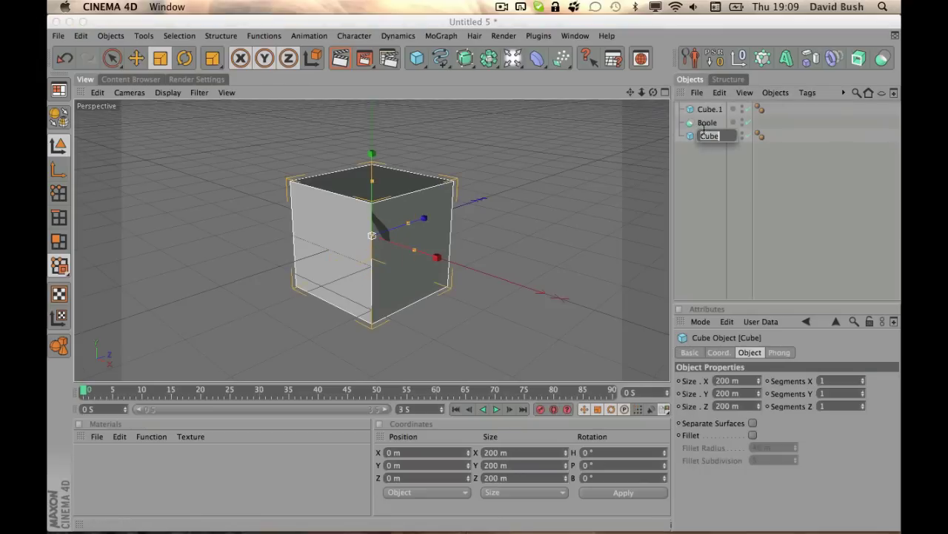
left_click(704, 171)
mouse_move(706, 137)
left_mouse_down()
mouse_move(704, 123)
mouse_move(702, 142)
left_mouse_up()
left_click(364, 123)
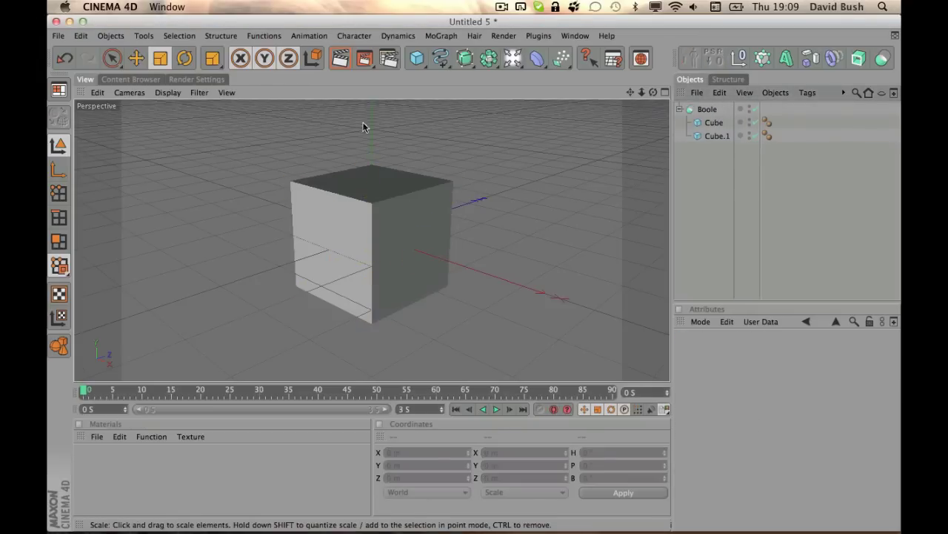
Move Cube.1 to about X 51 m and Y 52 m to cut a notch through the large cube's upper edge.
left_click(136, 58)
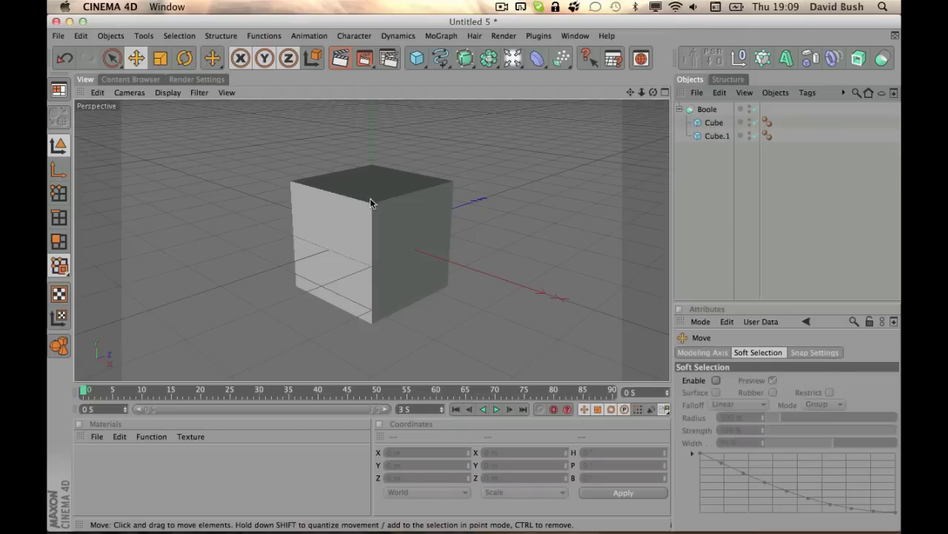
left_click(714, 136)
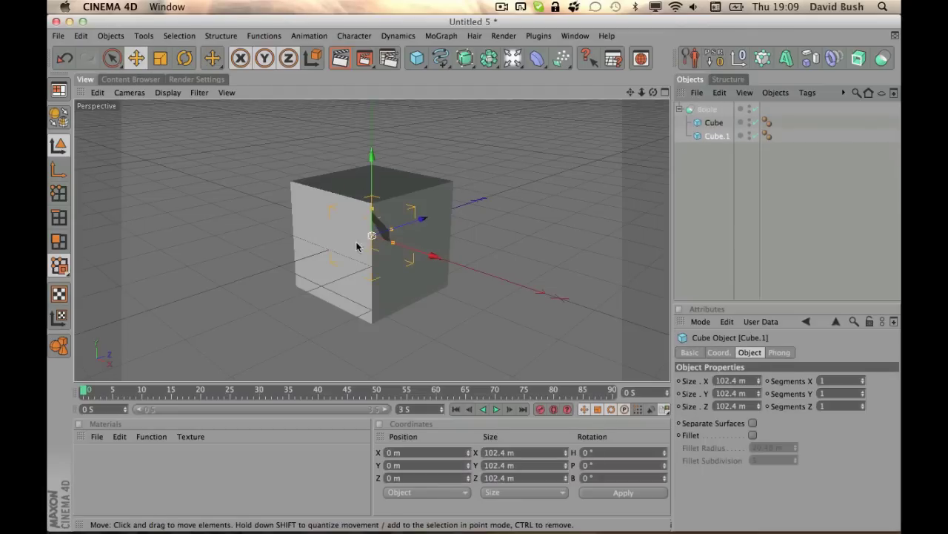
left_click_drag(344, 195, 374, 212, "alt")
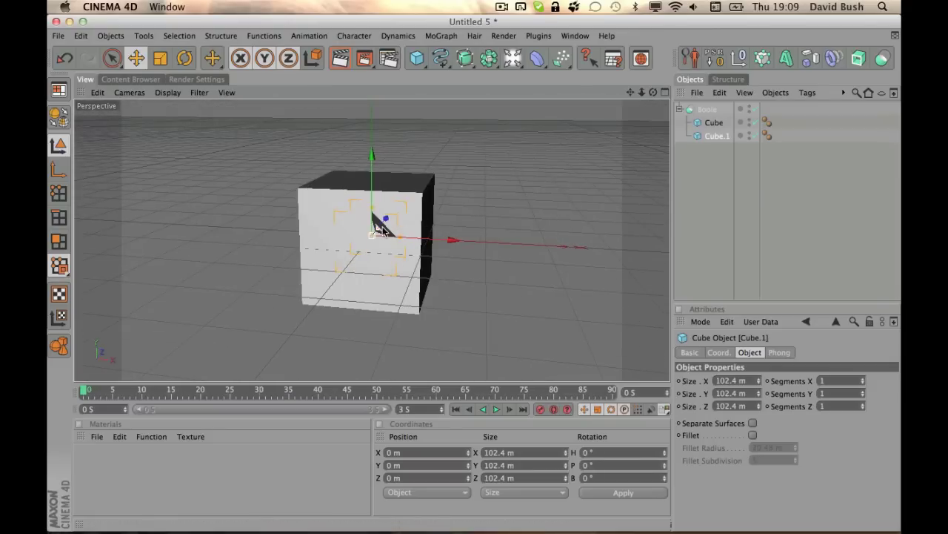
left_click_drag(383, 226, 407, 196)
left_click(702, 198)
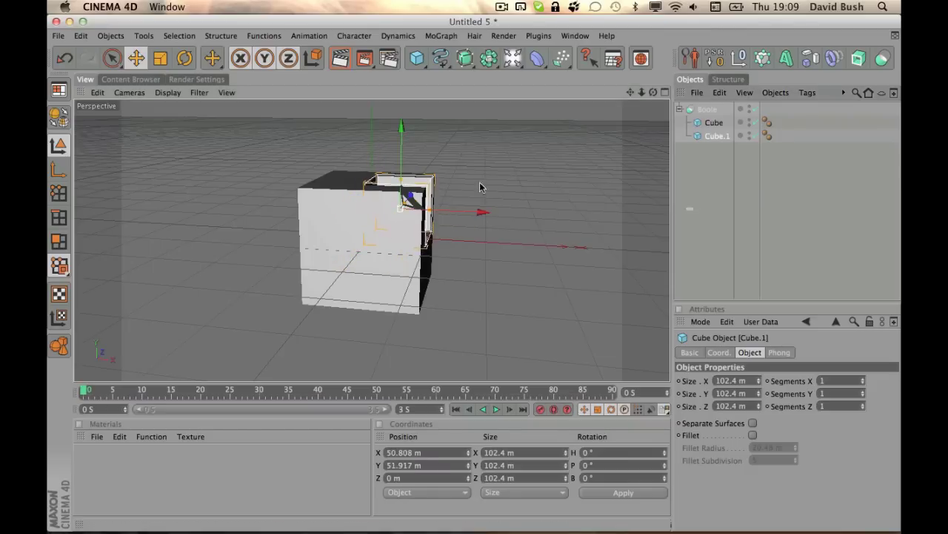
left_click_drag(401, 232, 263, 252, "alt")
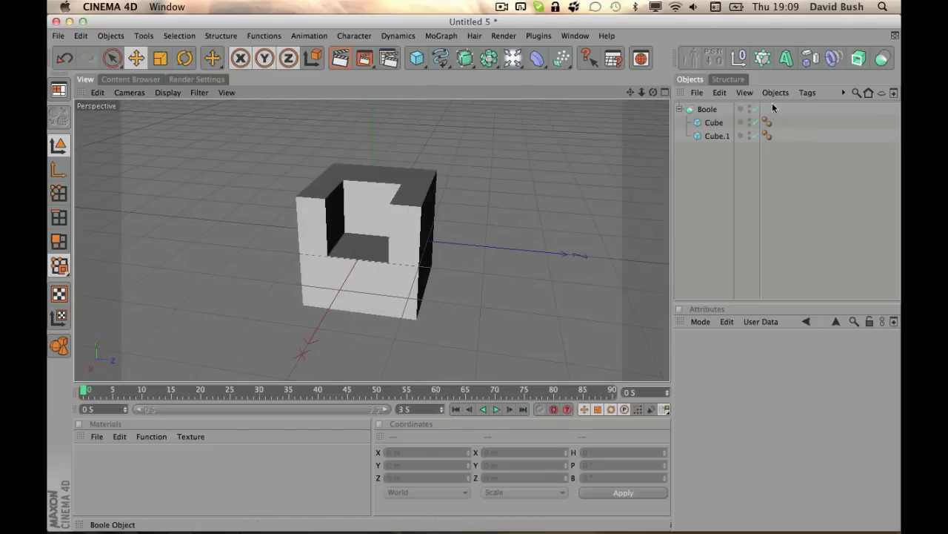
Enlarge Cube.1 to lengthen and deepen the notch into a seat-like opening in the large cube.
left_click(704, 136)
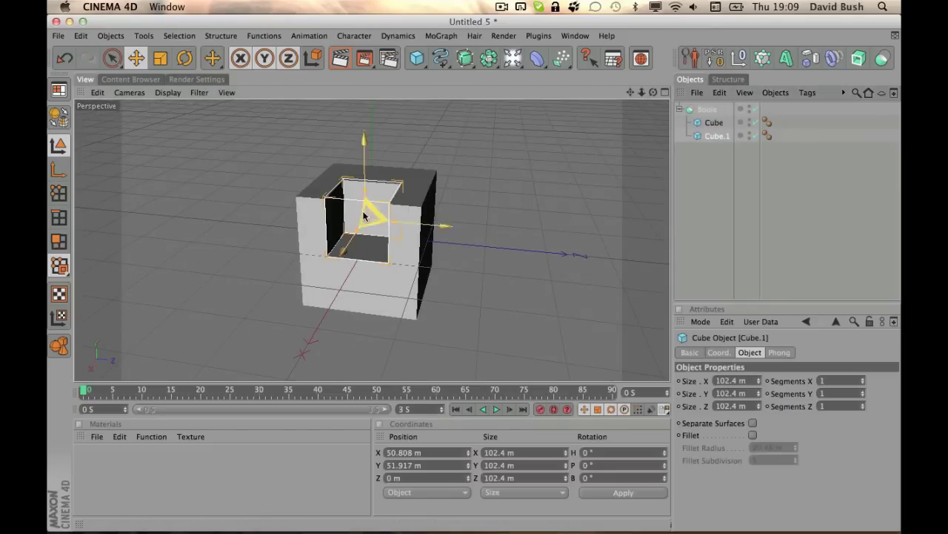
left_click_drag(358, 232, 364, 181)
left_click(707, 220)
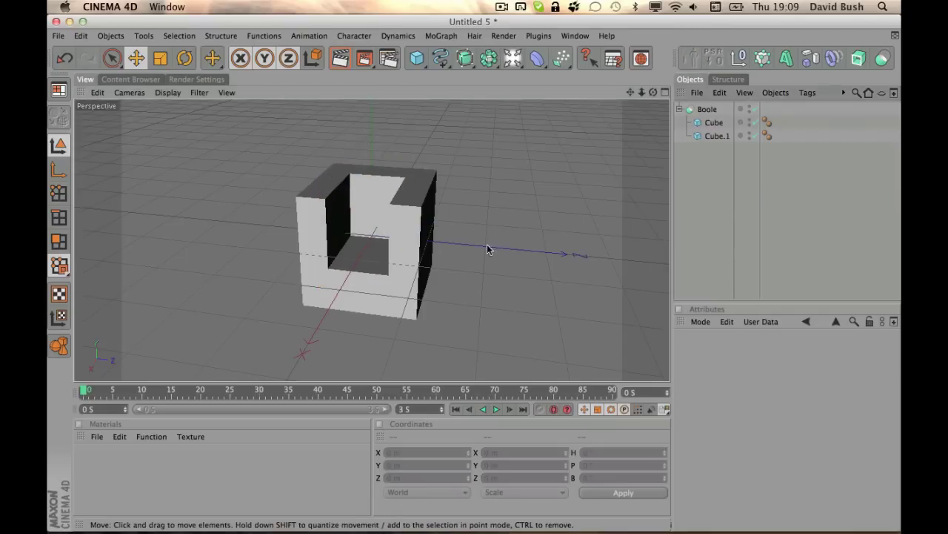
left_click_drag(490, 249, 490, 270, "alt")
Switch to Finder to preview the chair render v.psd in the DT Chair folder, then return to Cinema 4D.
key("F3")
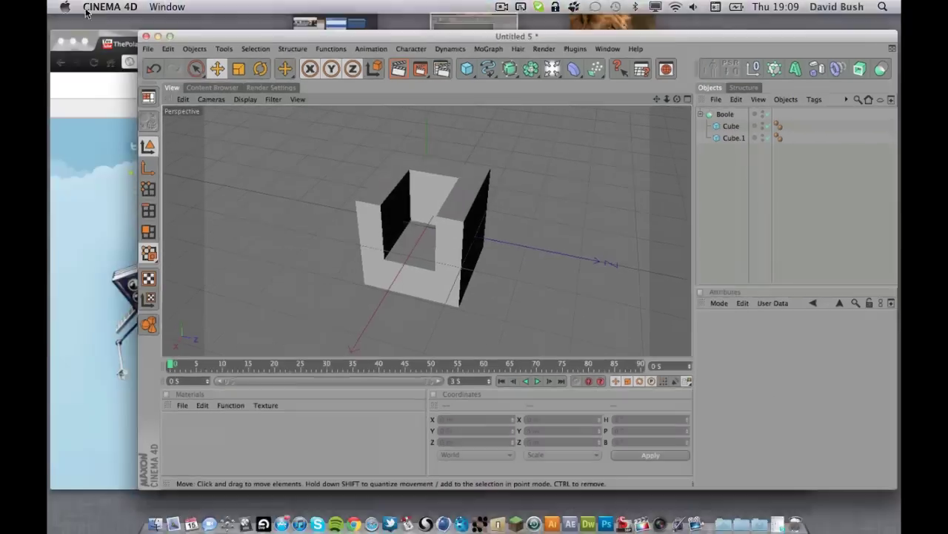
left_click(502, 381)
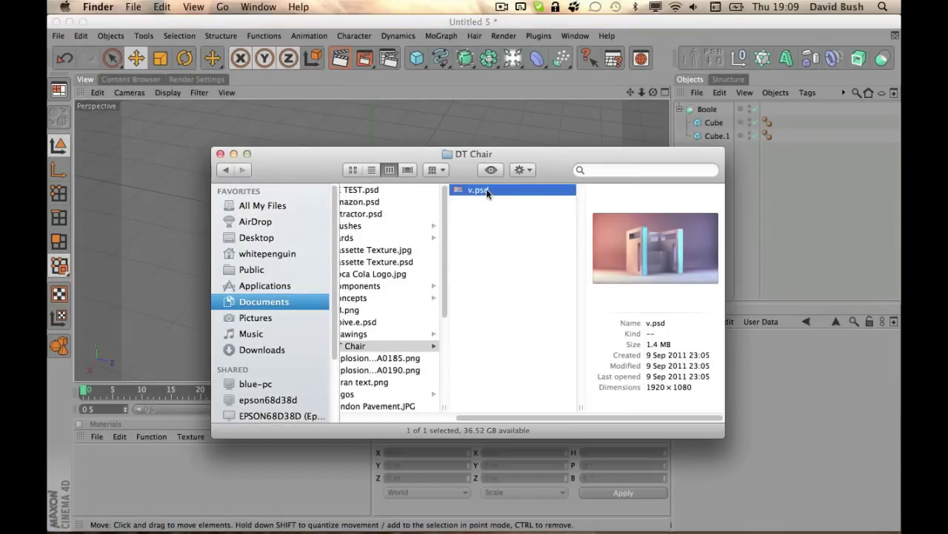
key("space")
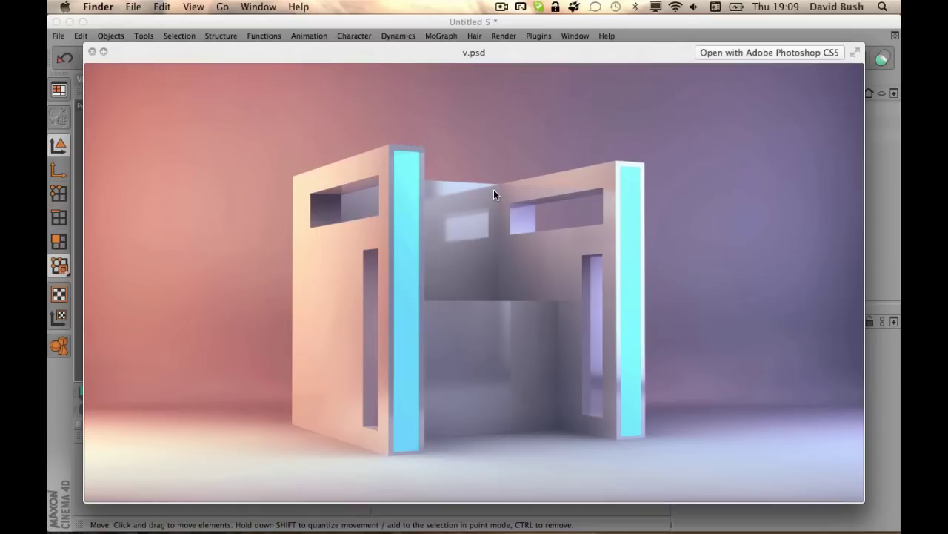
key("space")
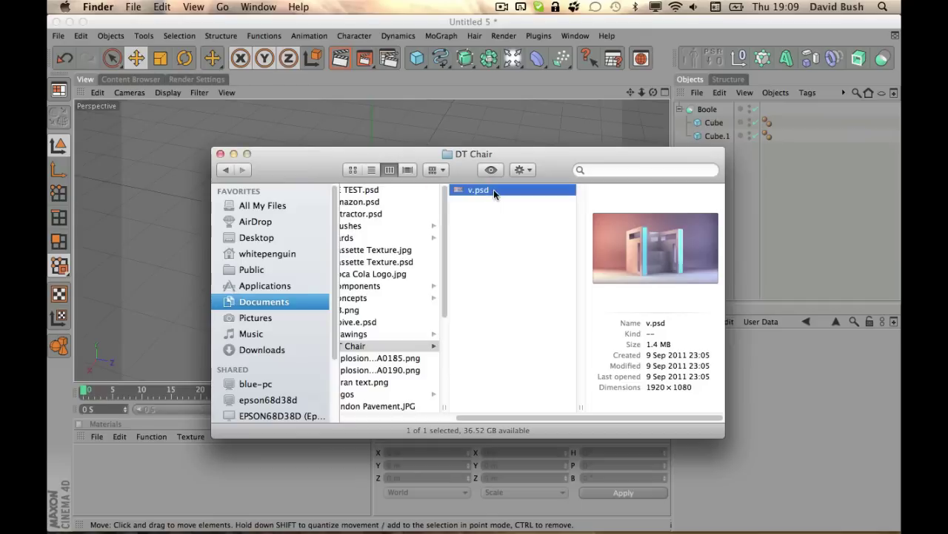
left_click(343, 23)
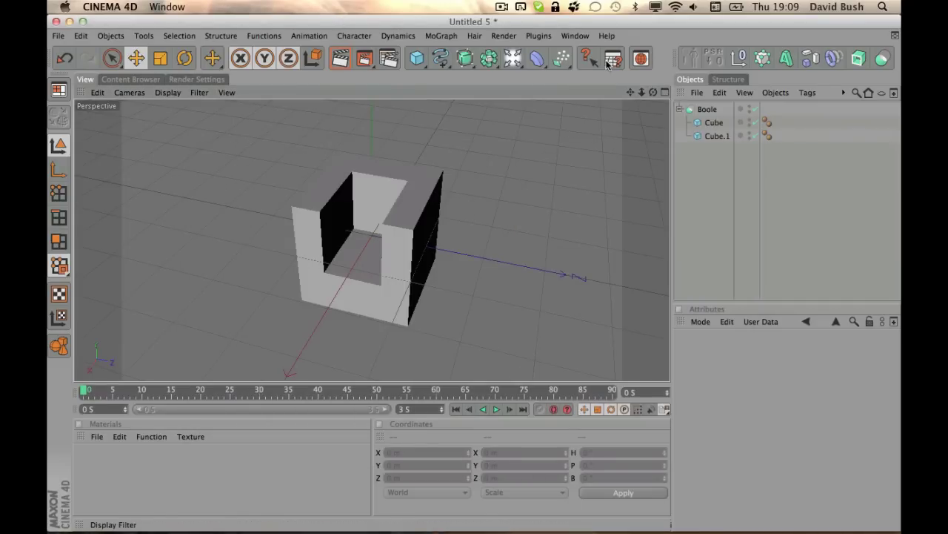
Switch back to the open Untitled 4 document and look over the available primitive objects.
left_click(576, 35)
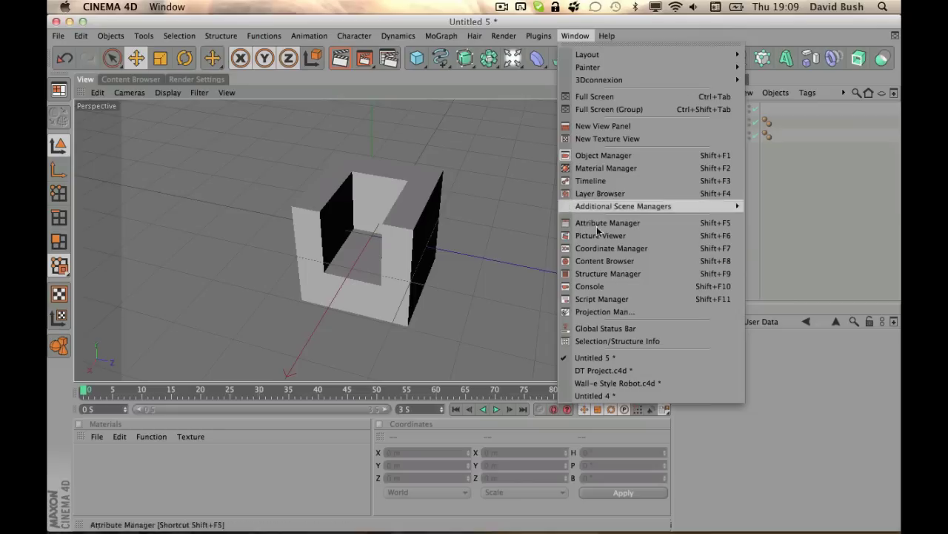
left_click(595, 395)
left_click(416, 58)
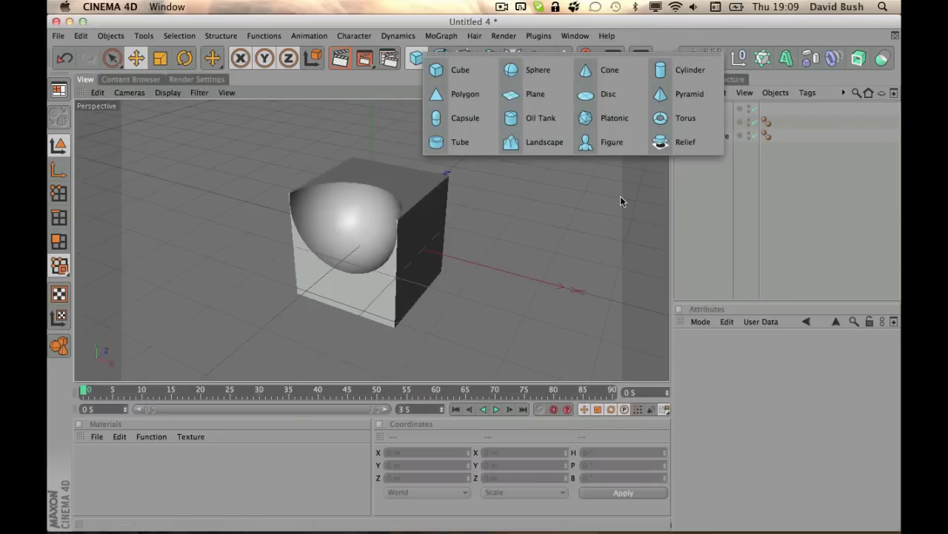
left_click(726, 212)
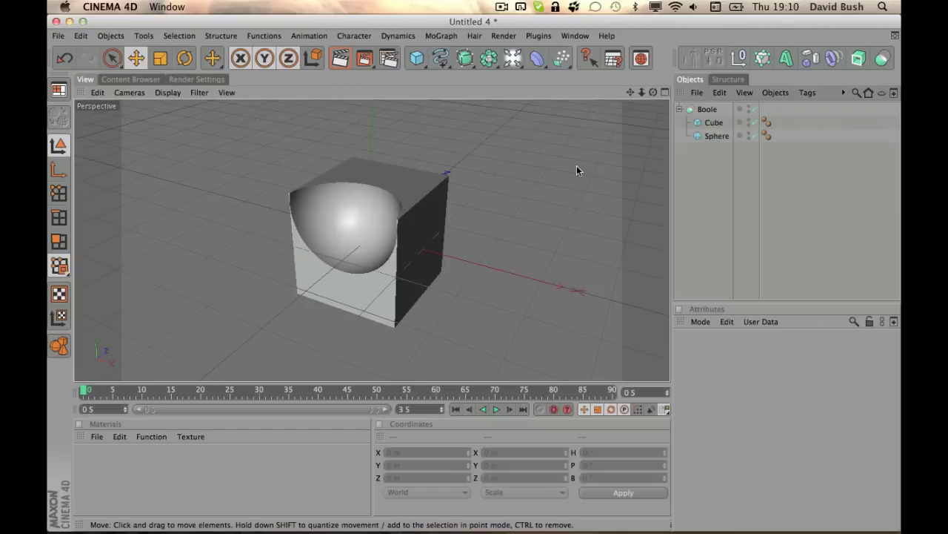
Open Non-Editable Tape.c4d from the Cassette Tape folder inside Documents > C4D > Models.
key("super+o")
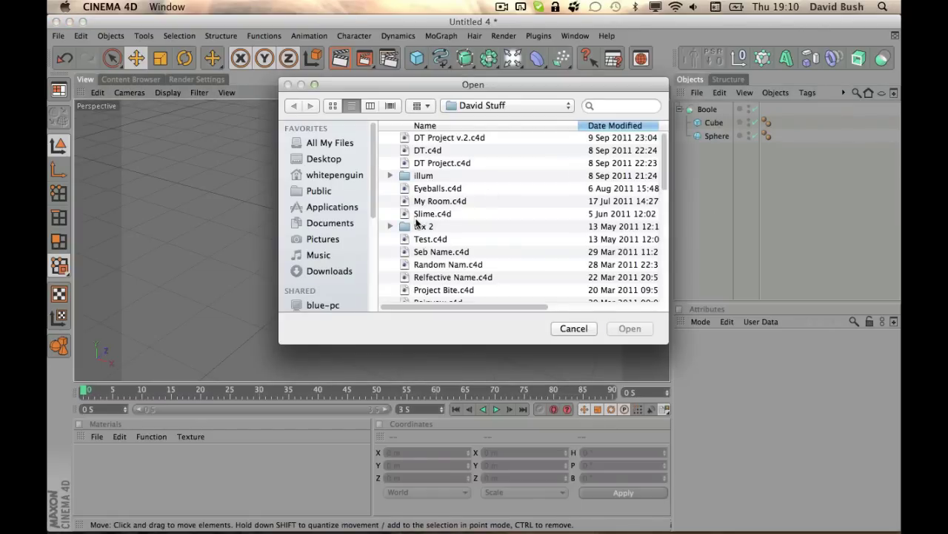
left_click(333, 224)
scroll(449, 226, "down", 5)
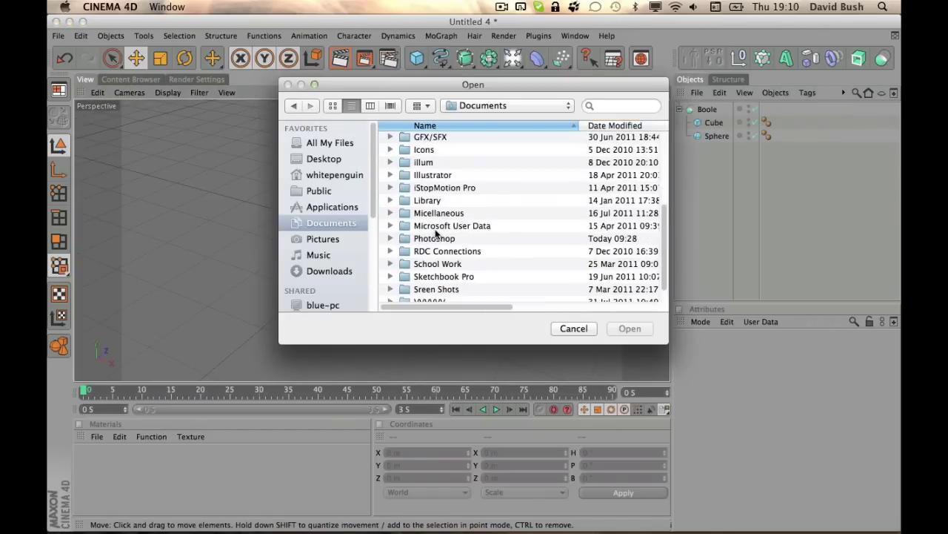
scroll(435, 237, "up", 10)
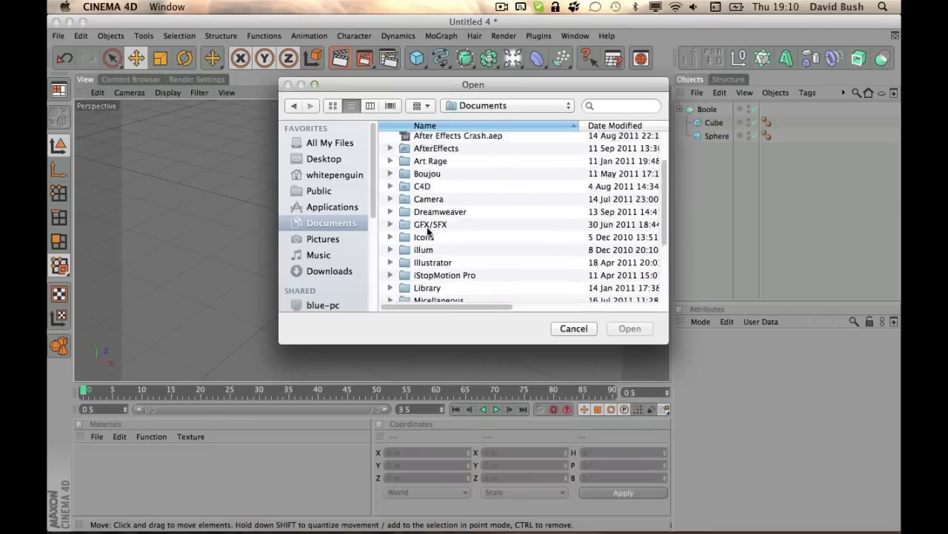
double_click(433, 215)
scroll(439, 202, "down", 2)
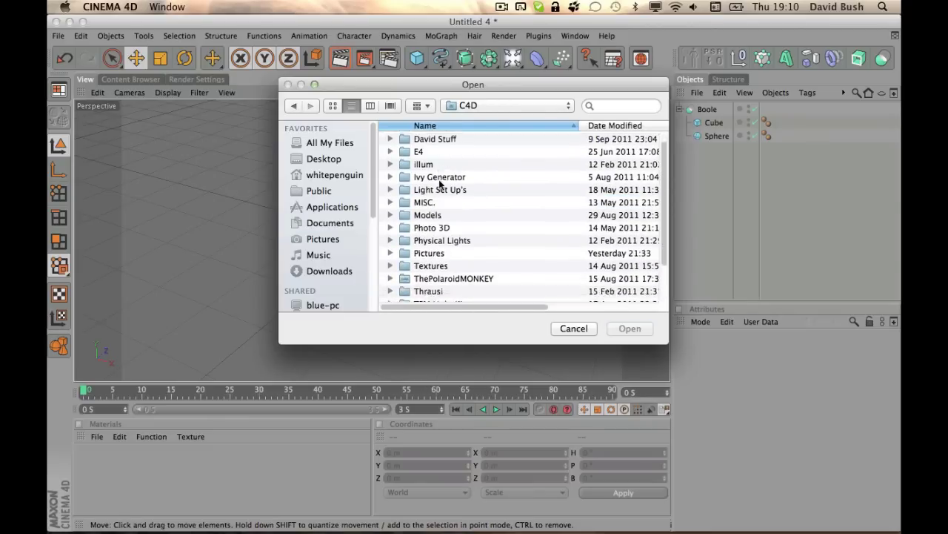
double_click(437, 198)
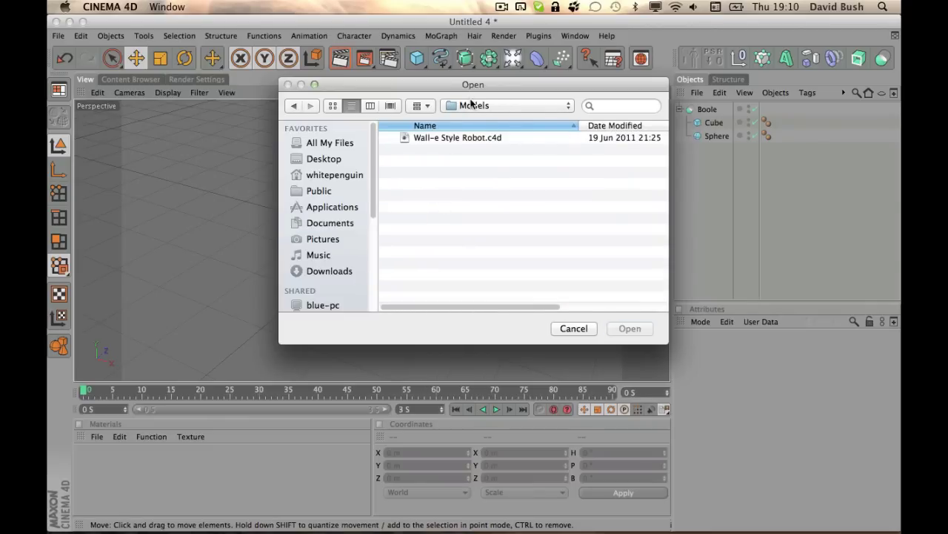
left_click(441, 251)
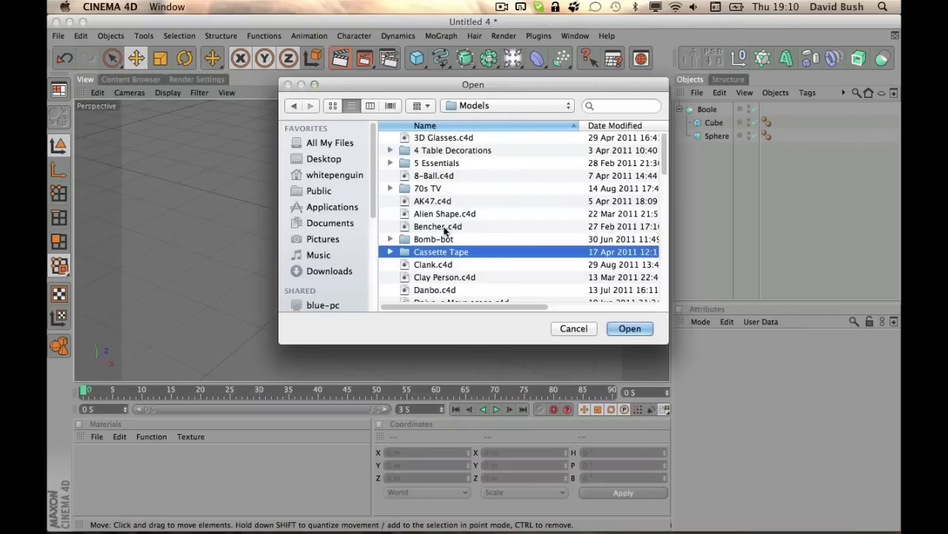
double_click(441, 251)
left_click(431, 150)
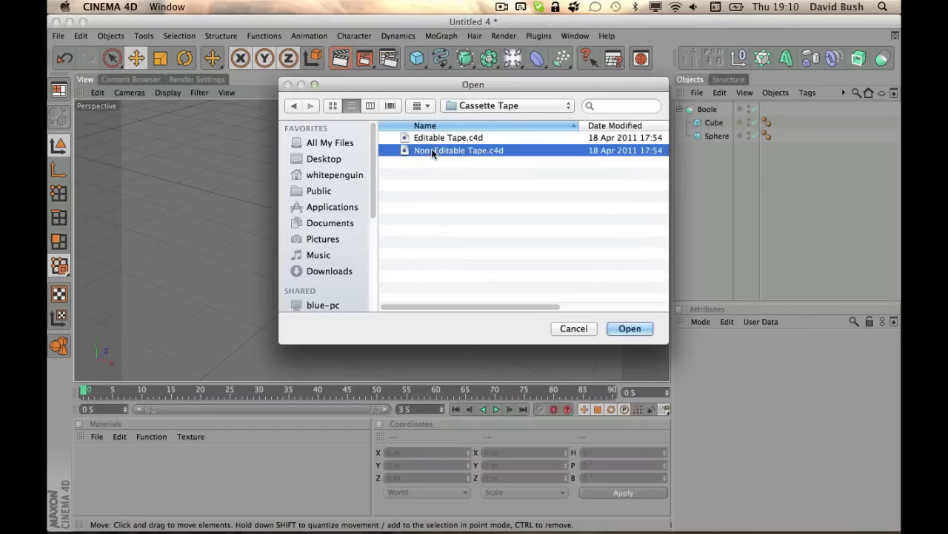
double_click(431, 149)
left_click_drag(384, 197, 320, 189, "alt")
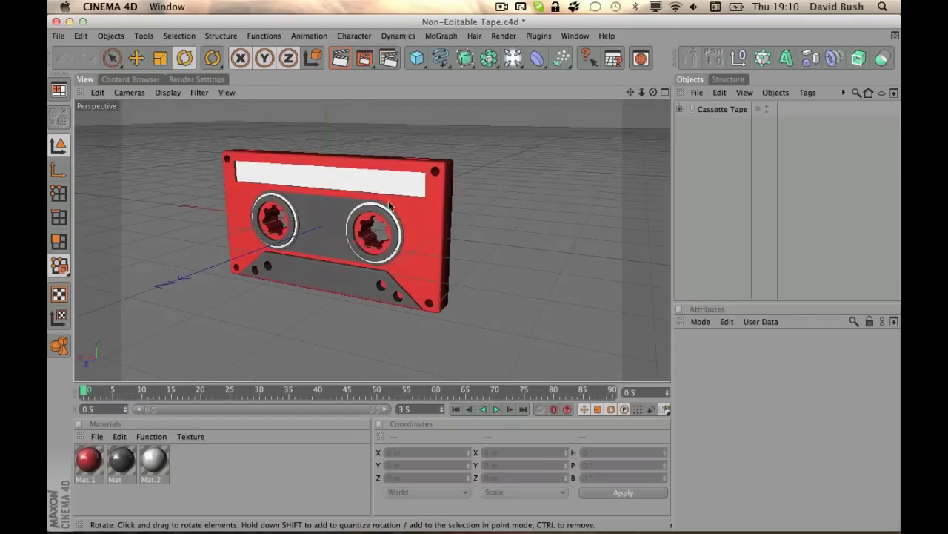
left_click(419, 58)
left_click(456, 69)
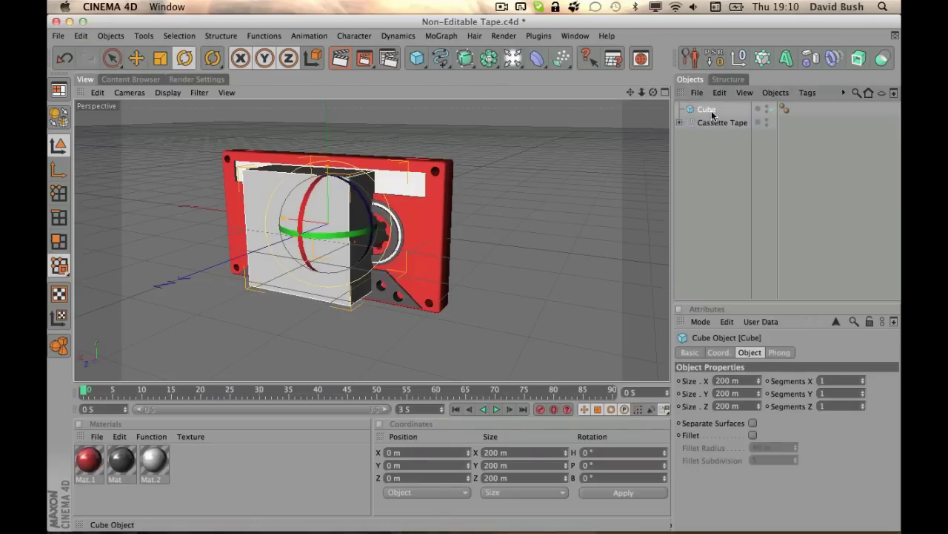
key("Delete")
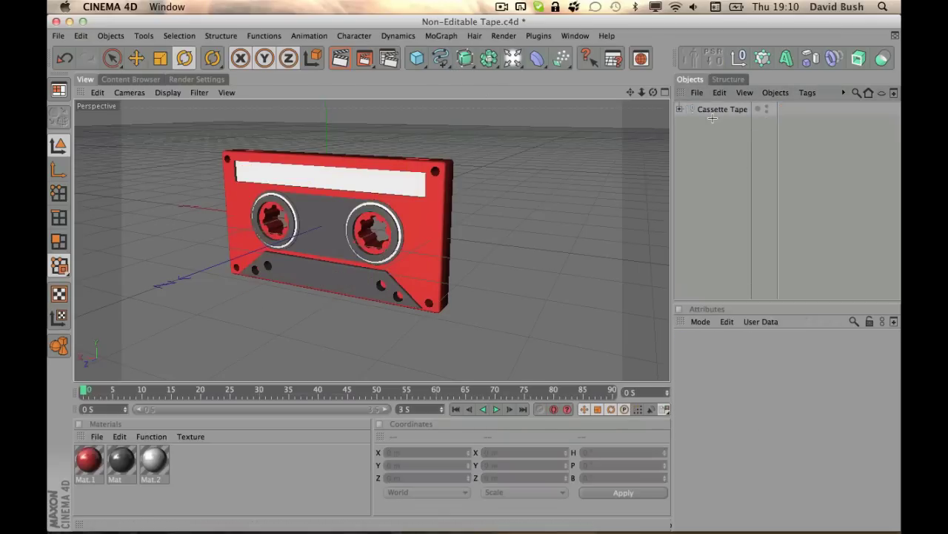
Examine the cassette's reel openings, cog wheel extrusion and cut-out holes from several angles, and look over the available spline shapes.
left_click(713, 111)
left_click(747, 194)
scroll(468, 217, "up", 5)
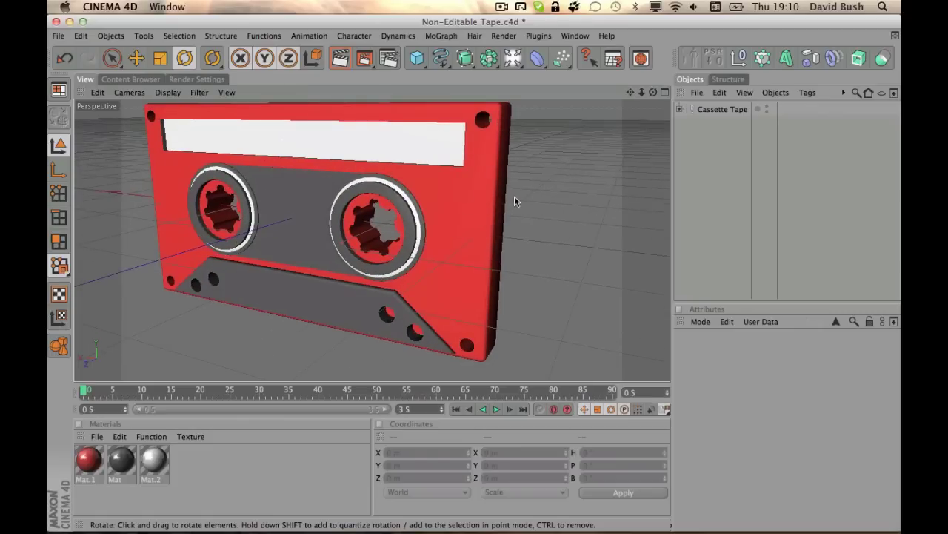
left_click_drag(515, 200, 571, 186, "alt")
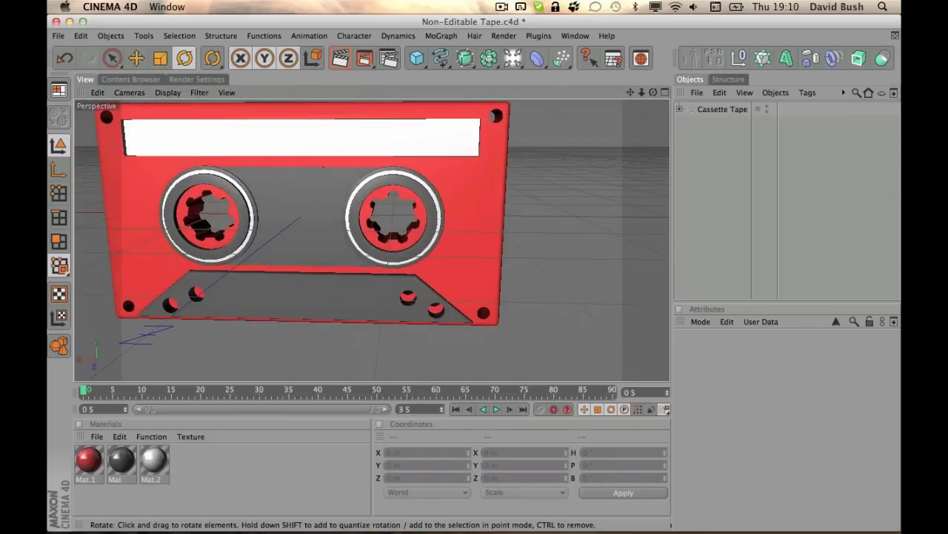
left_click_drag(374, 246, 345, 251, "alt")
left_click(370, 233)
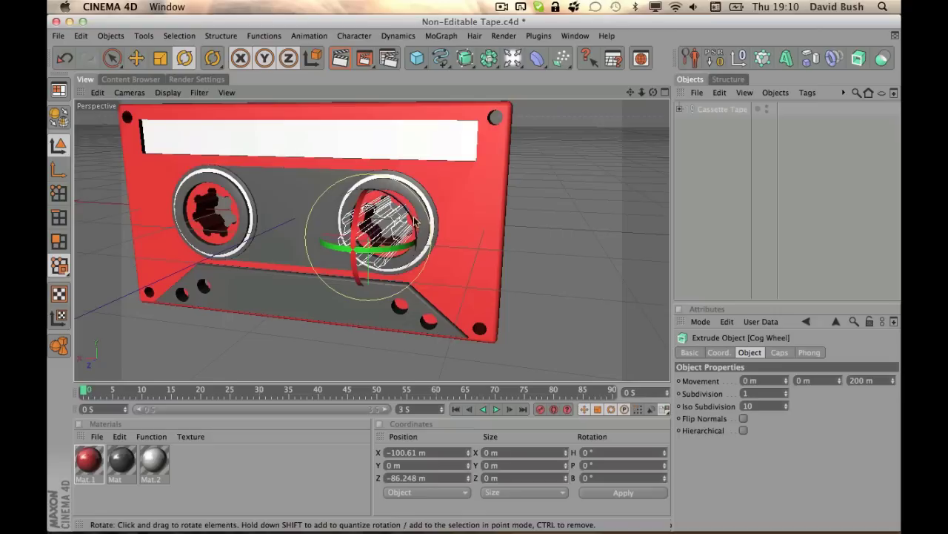
left_click(696, 222)
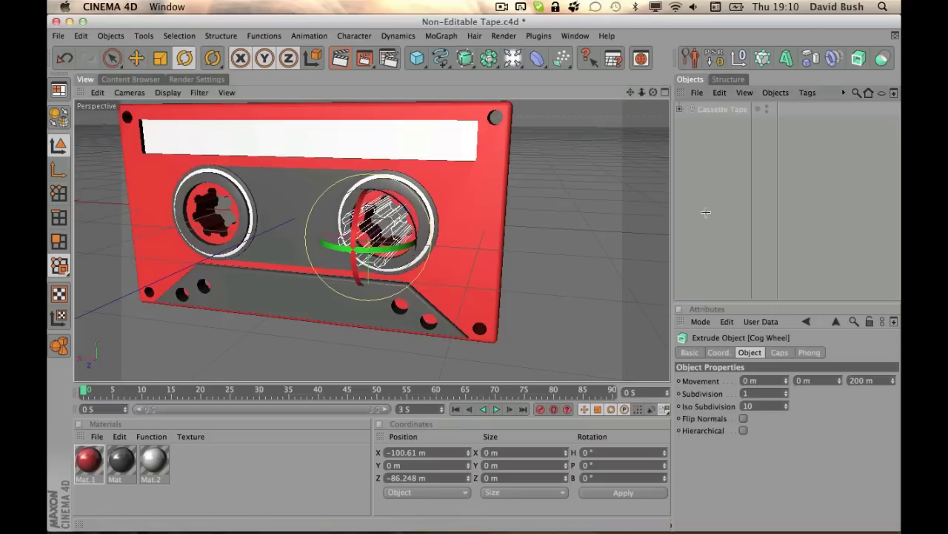
left_click(440, 58)
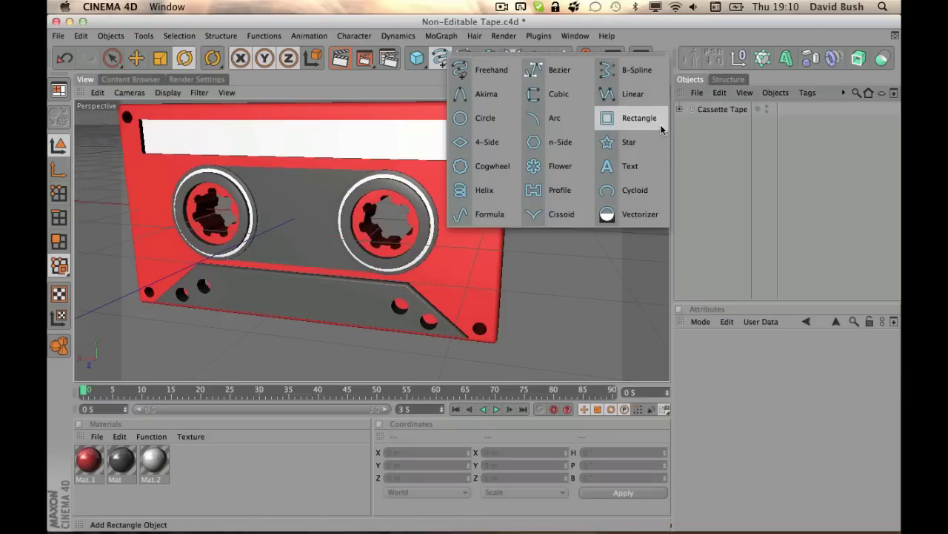
left_click(768, 177)
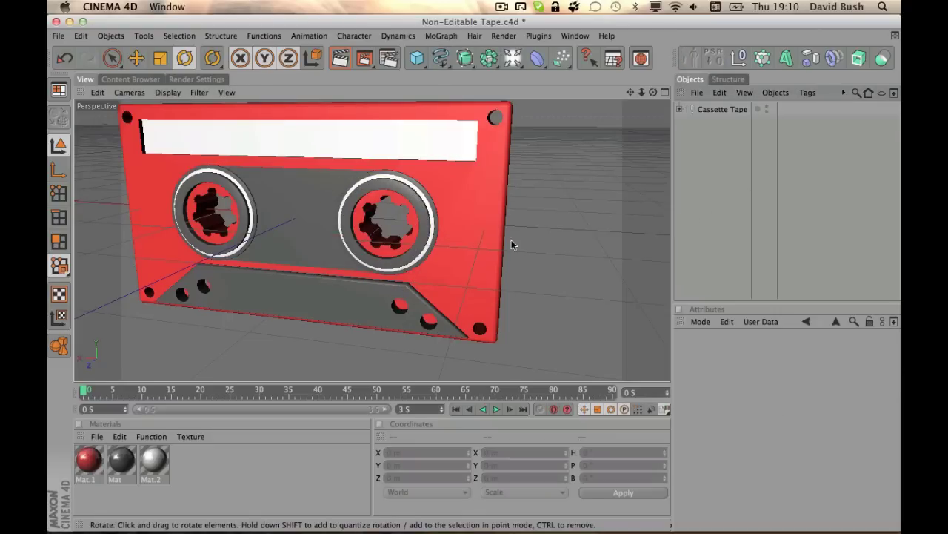
left_click_drag(511, 244, 490, 245, "alt")
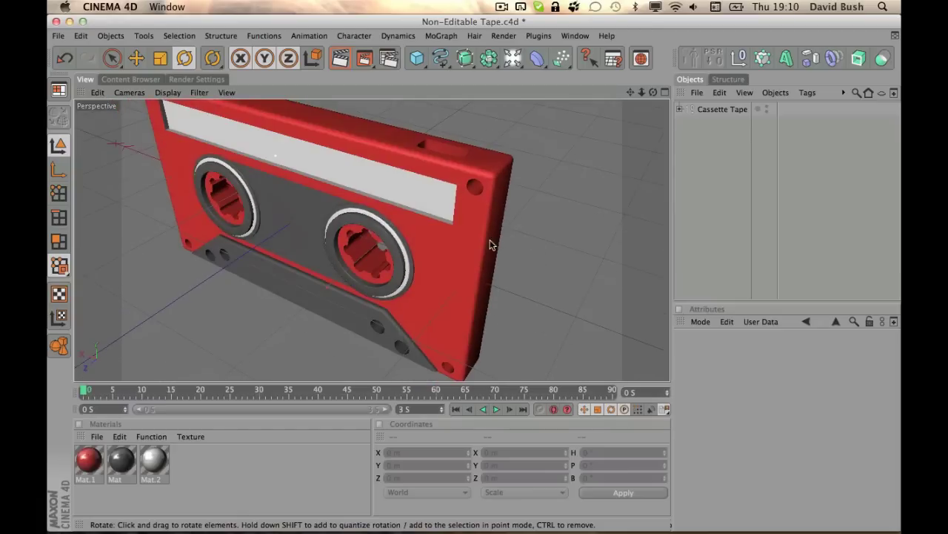
left_click_drag(500, 206, 443, 213, "alt")
left_click_drag(373, 176, 349, 162, "alt")
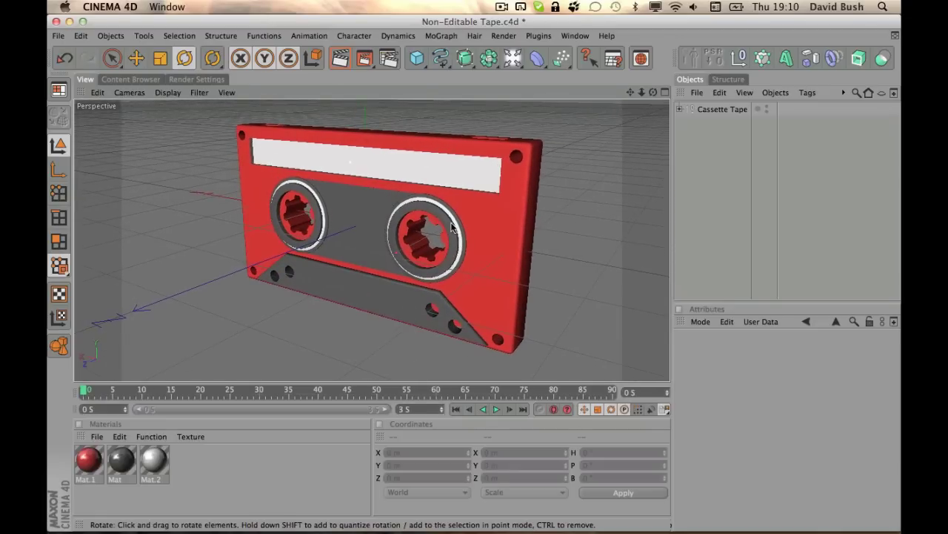